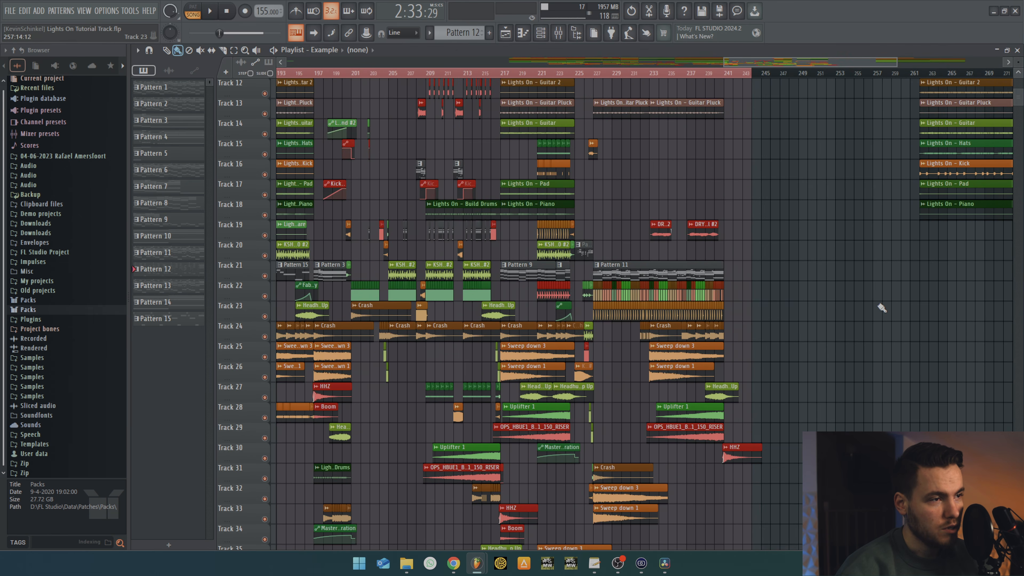
Play the song from around bar 238 and show the mixer
click(653, 76)
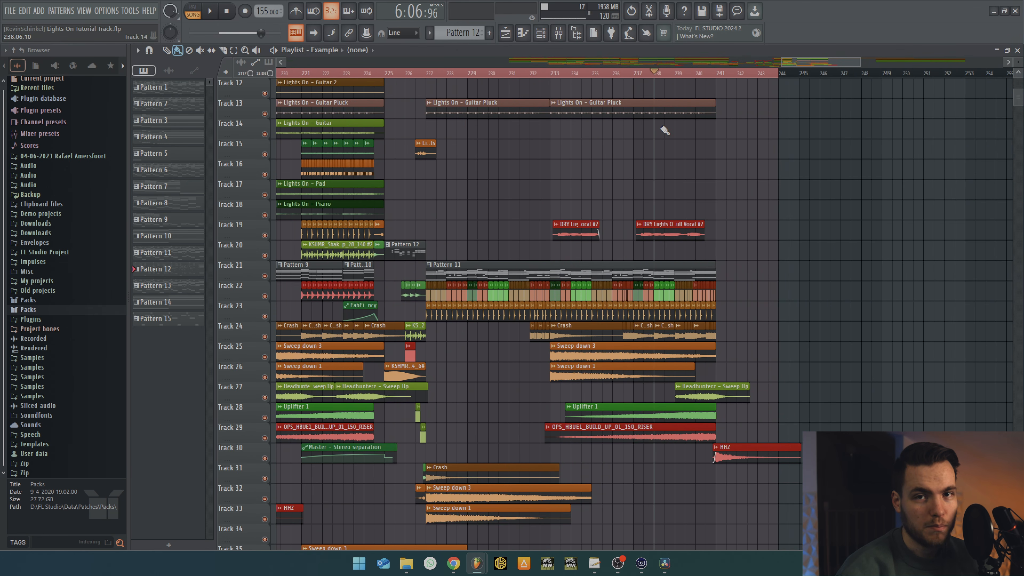
scroll(671, 159, down, 2)
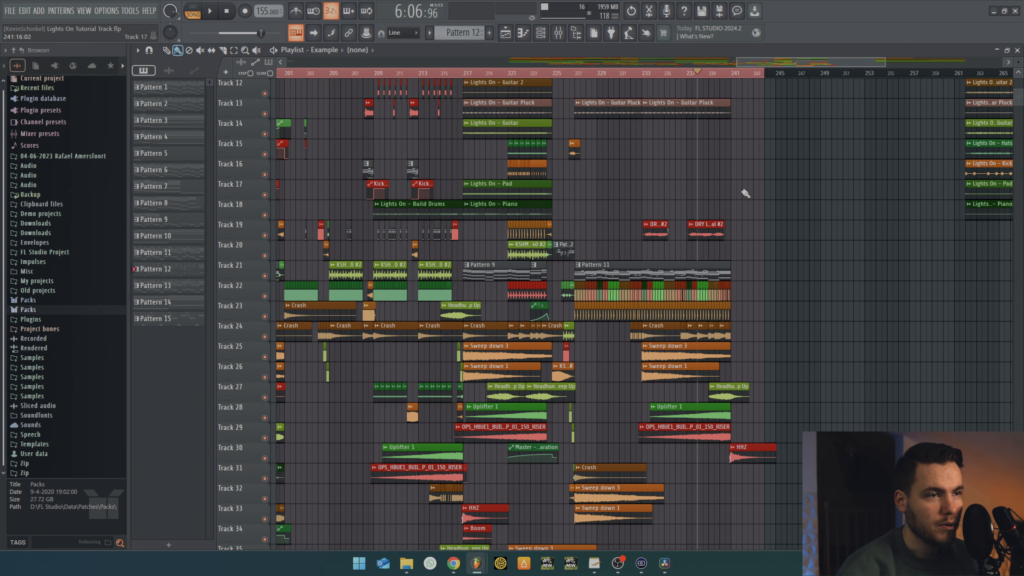
click(562, 36)
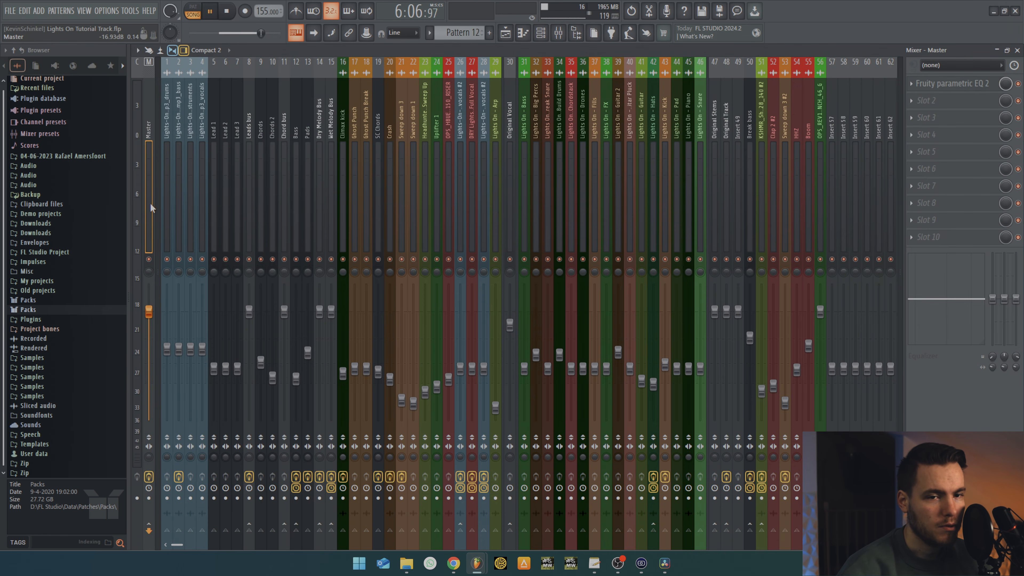
key(space)
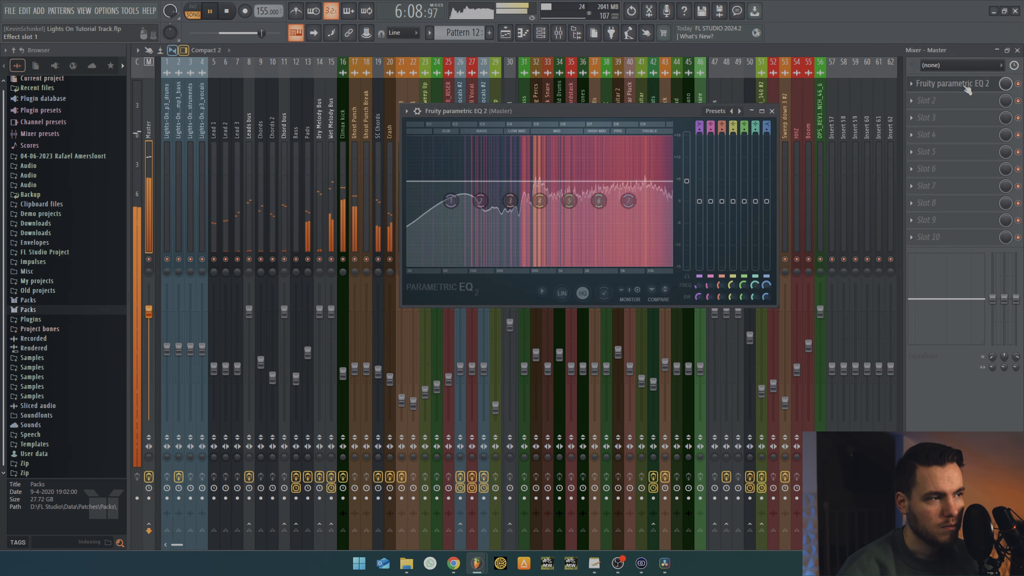
Set the main level of the master's Fruity parametric EQ 2 to 0.0 dB and restart playback
click(951, 83)
drag(687, 181, 687, 201)
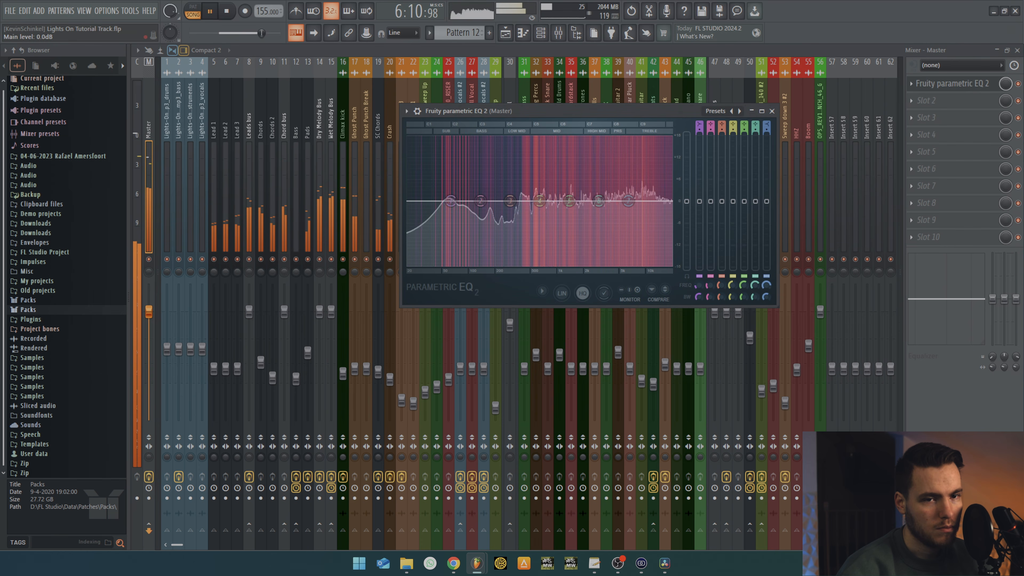
key(space)
key(space)
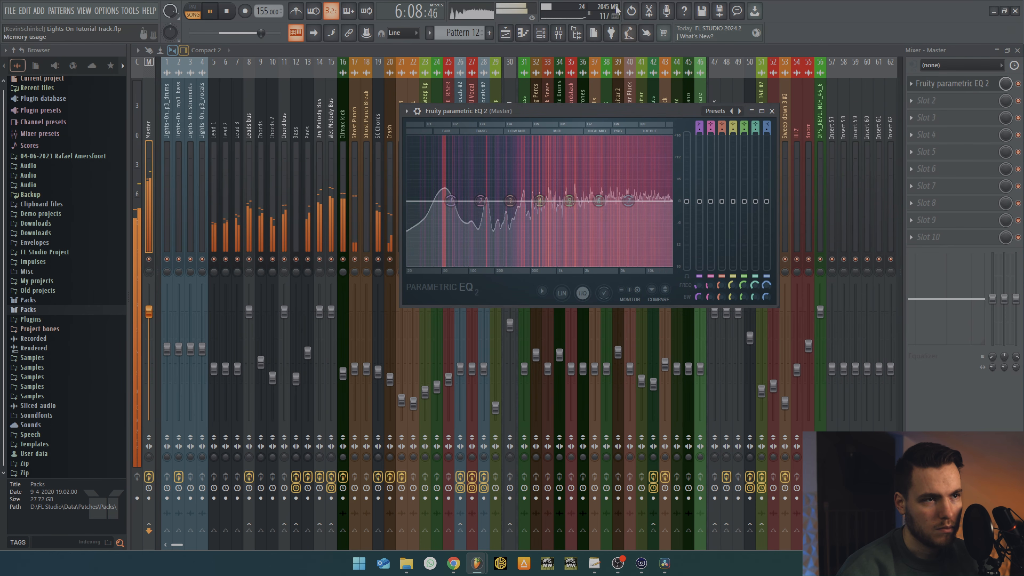
Play the song in the playlist from around bar 213
key(F5)
drag(653, 159, 749, 176)
key(space)
click(520, 74)
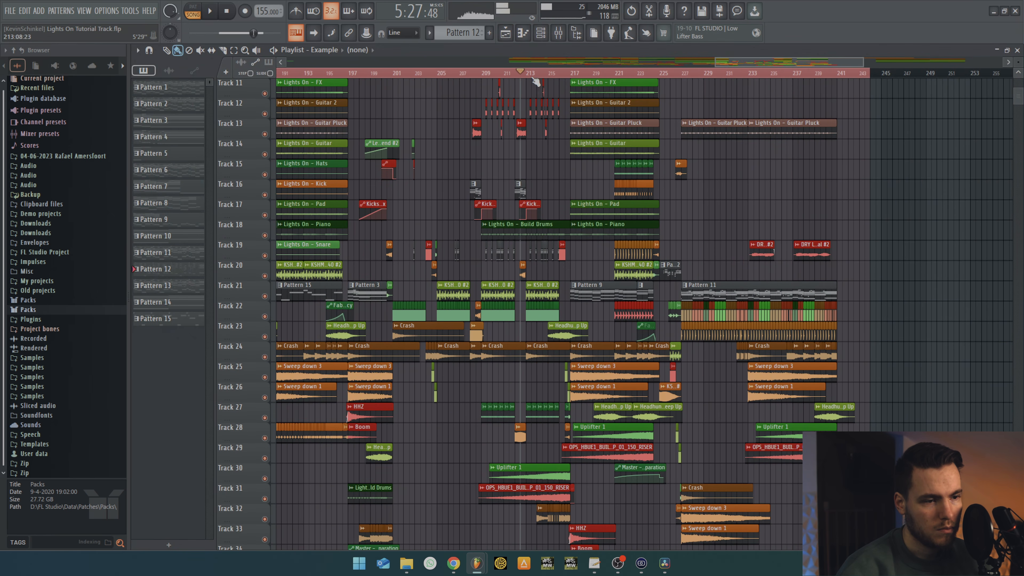
key(space)
Lower the main level of the master's Fruity parametric EQ 2 to -3.2 dB and stop playback
click(558, 32)
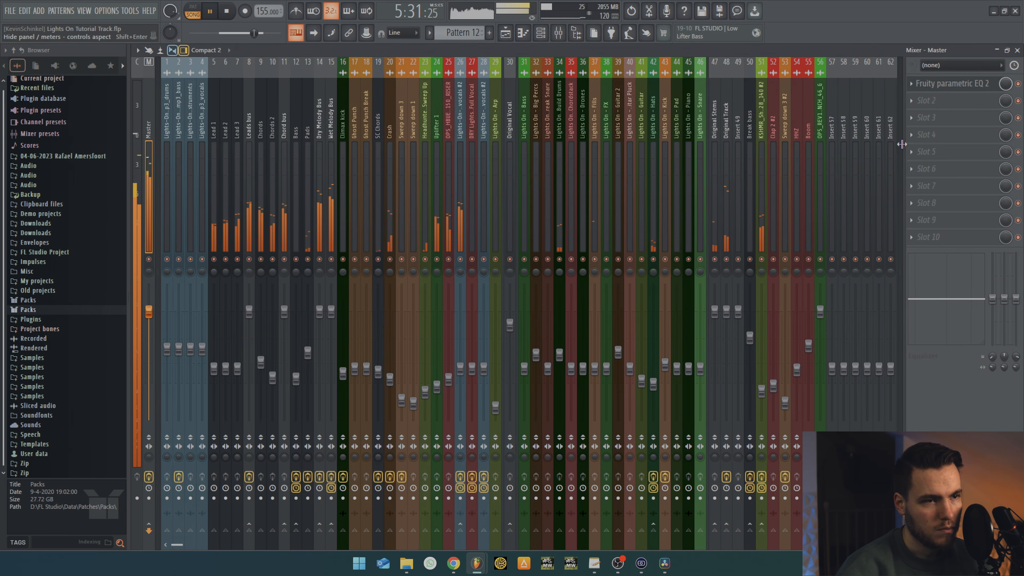
click(955, 84)
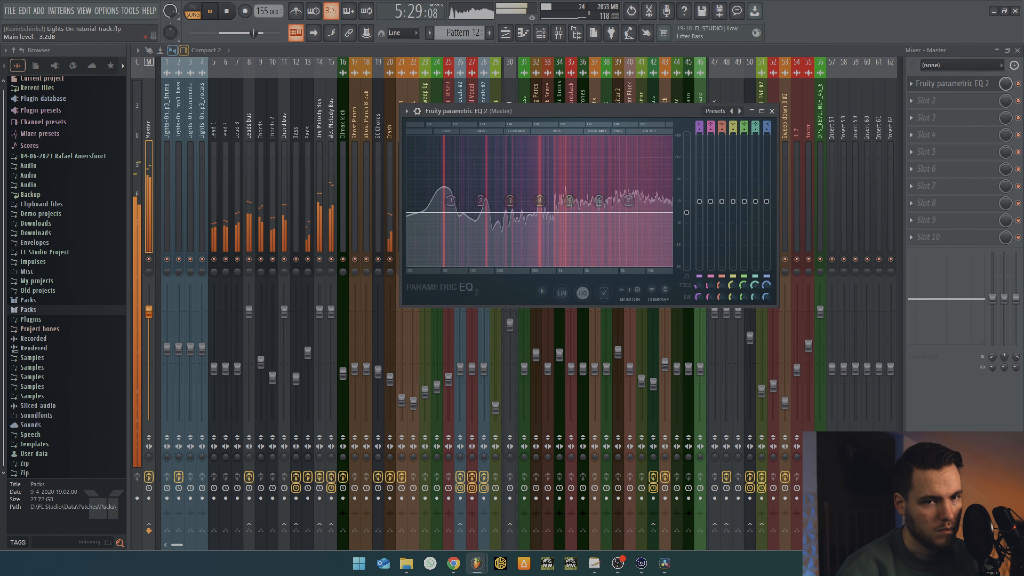
click(505, 33)
key(space)
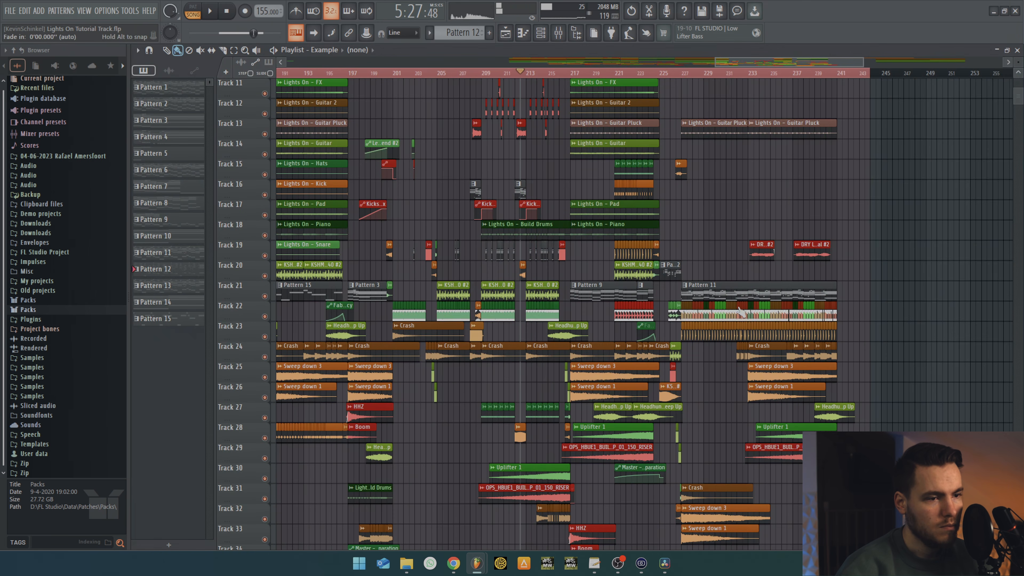
Render the song selection ending at bar 243 as Lights On Tutorial Track.wav, a 16-bit stereo WAV
scroll(782, 212, down, 5)
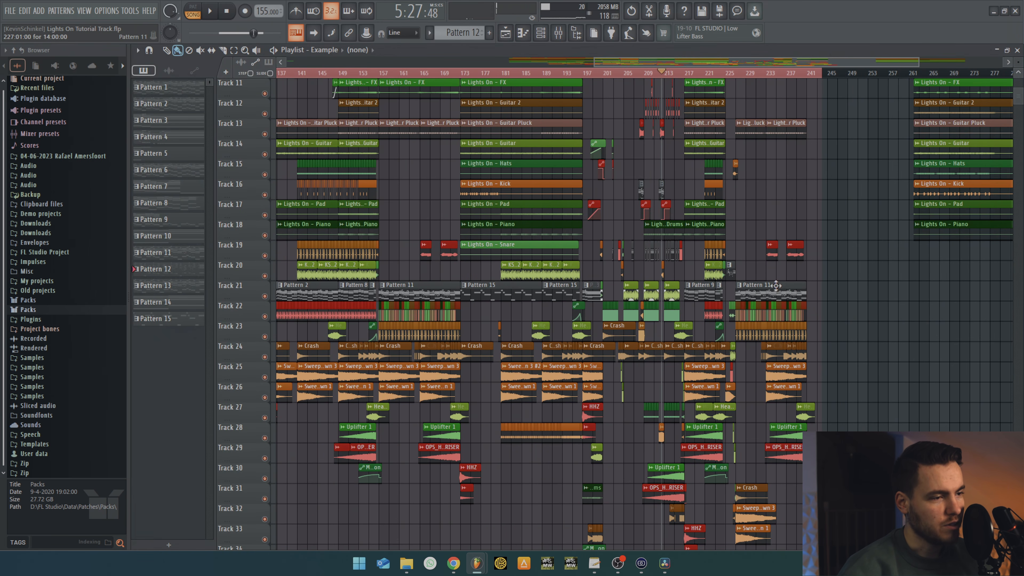
drag(489, 318, 638, 339)
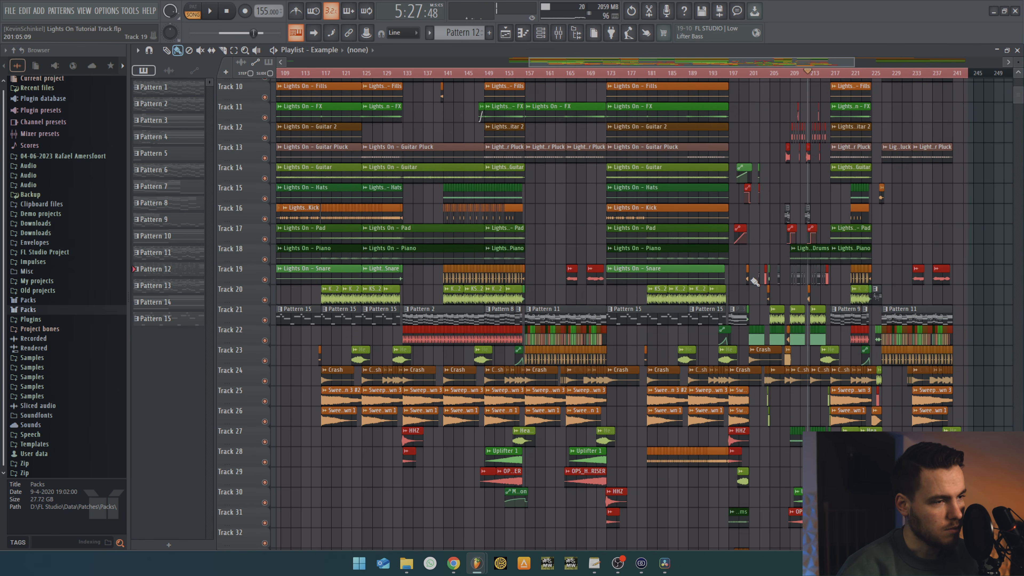
scroll(760, 279, down, 2)
scroll(766, 281, down, 1)
scroll(766, 281, up, 2)
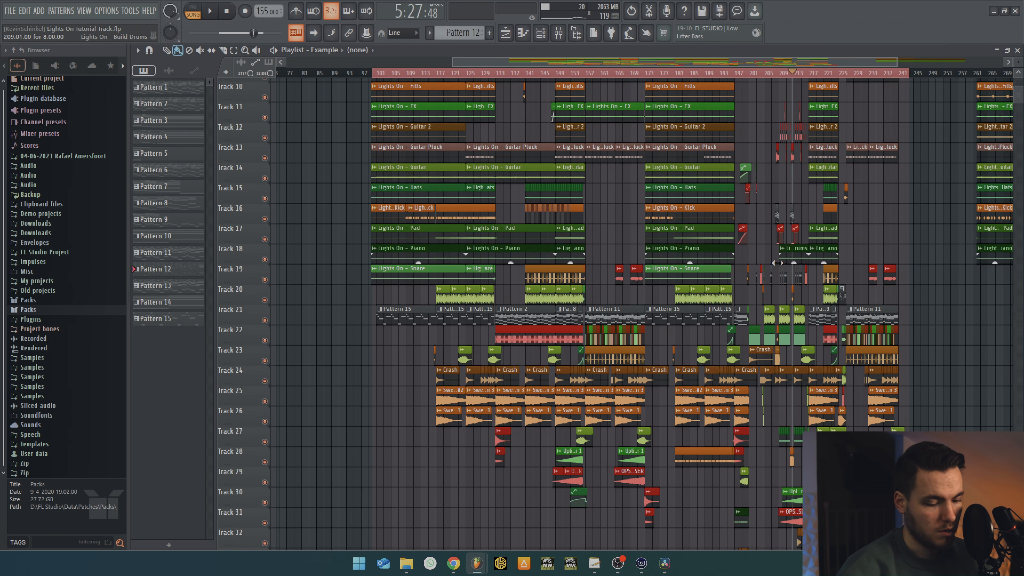
drag(909, 229, 872, 229)
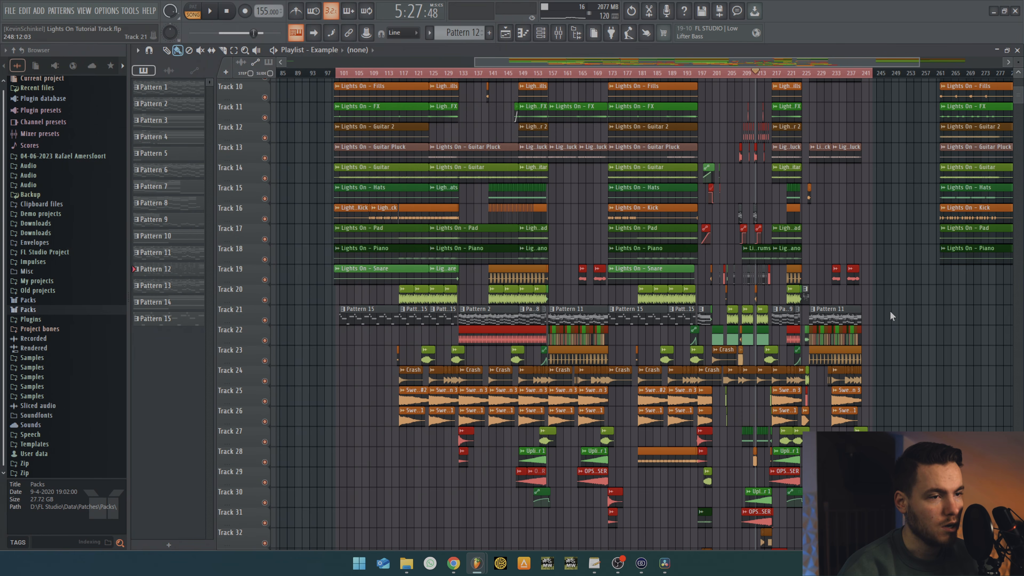
key(ctrl+r)
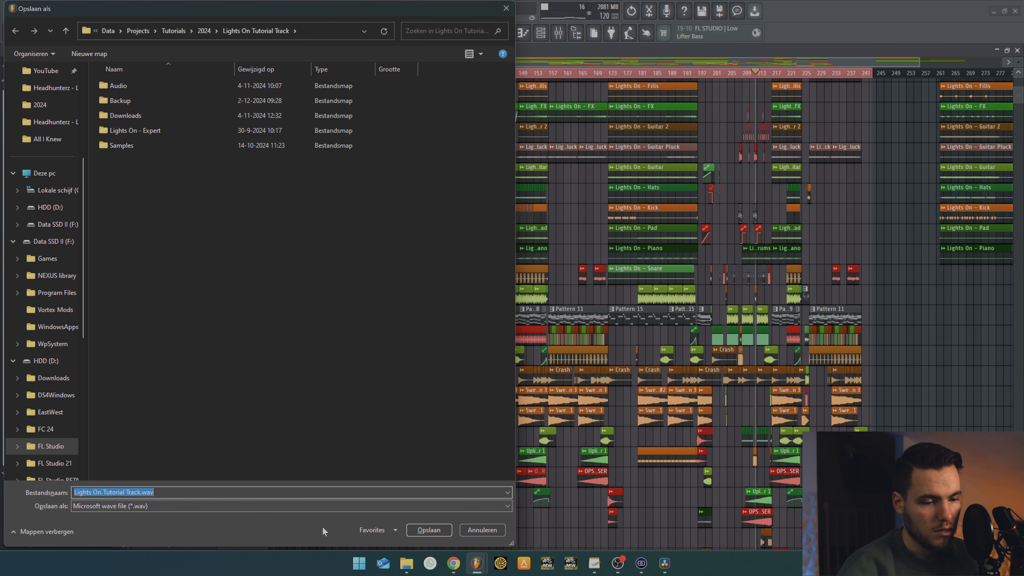
click(442, 531)
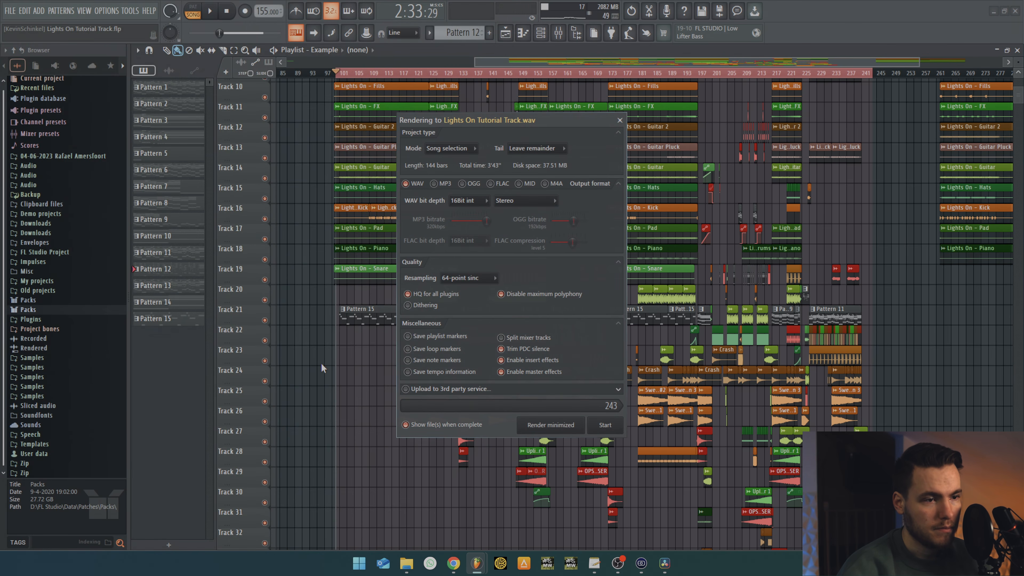
click(605, 425)
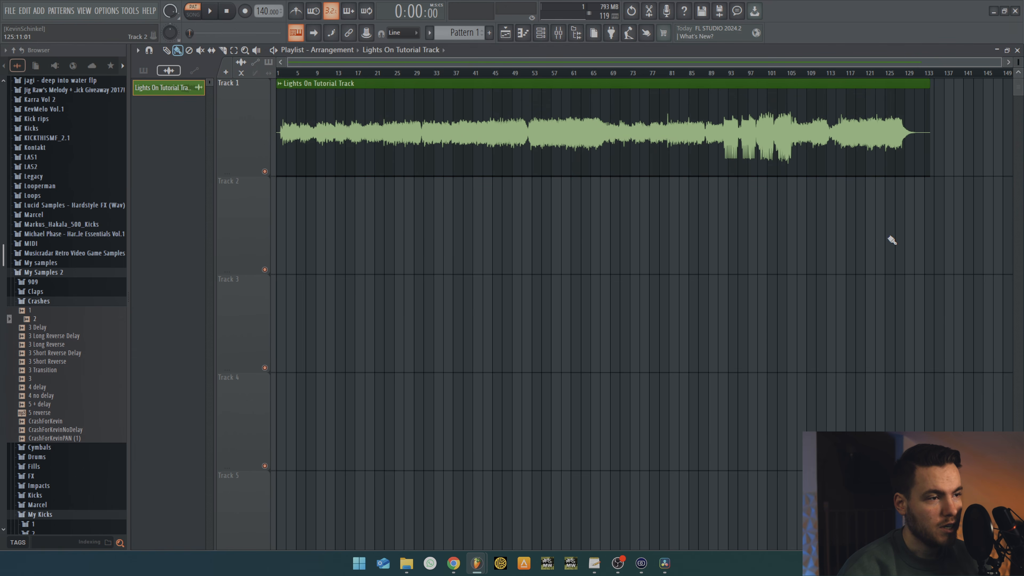
Examine the rendered Lights On Tutorial Track waveform closely around bars 91 to 93
scroll(721, 175, up, 10)
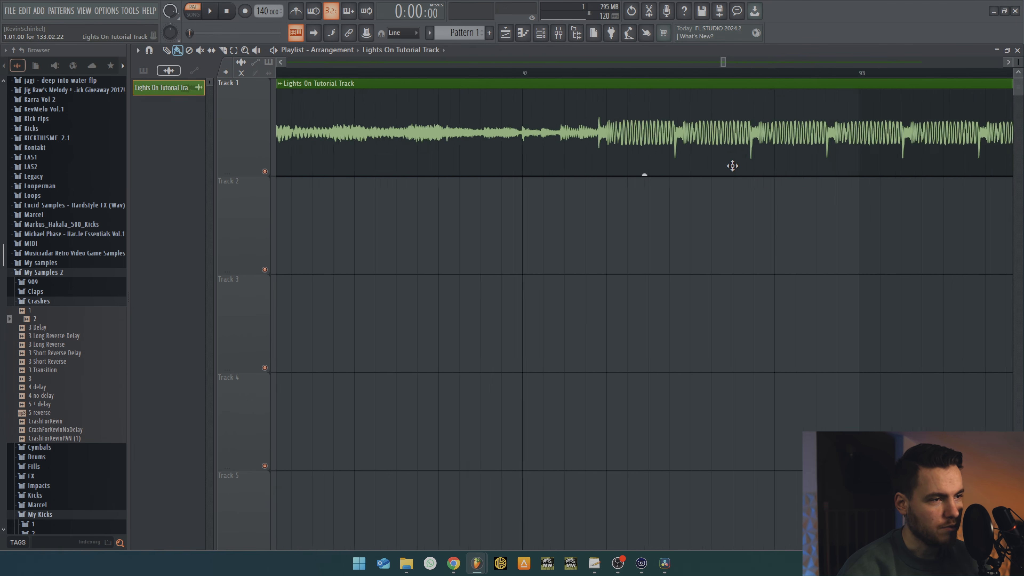
scroll(505, 163, up, 3)
scroll(504, 164, up, 3)
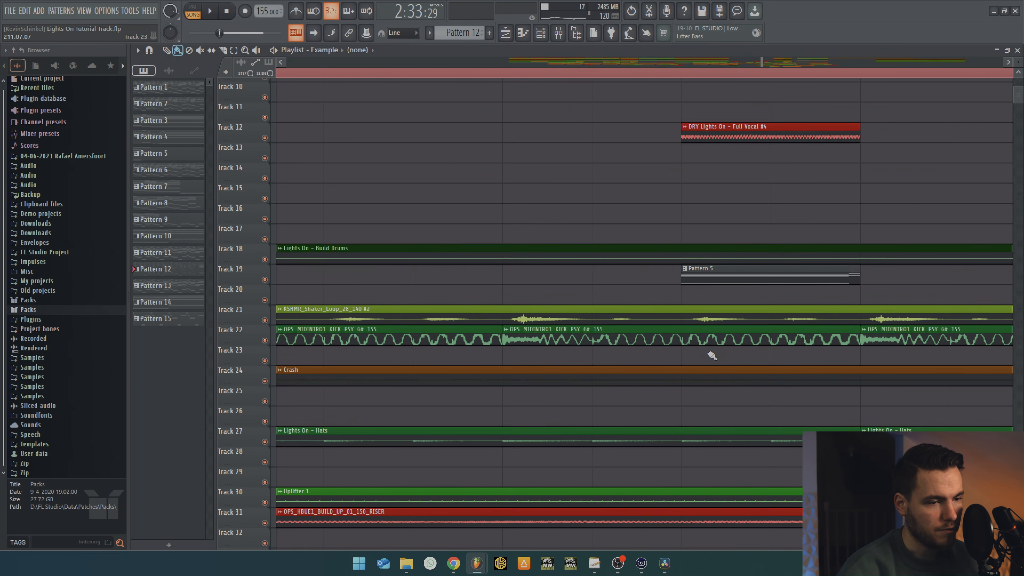
Examine the psy kick clips on Track 22 up to bar 216, including the fade-out of the last kick
scroll(713, 356, up, 3)
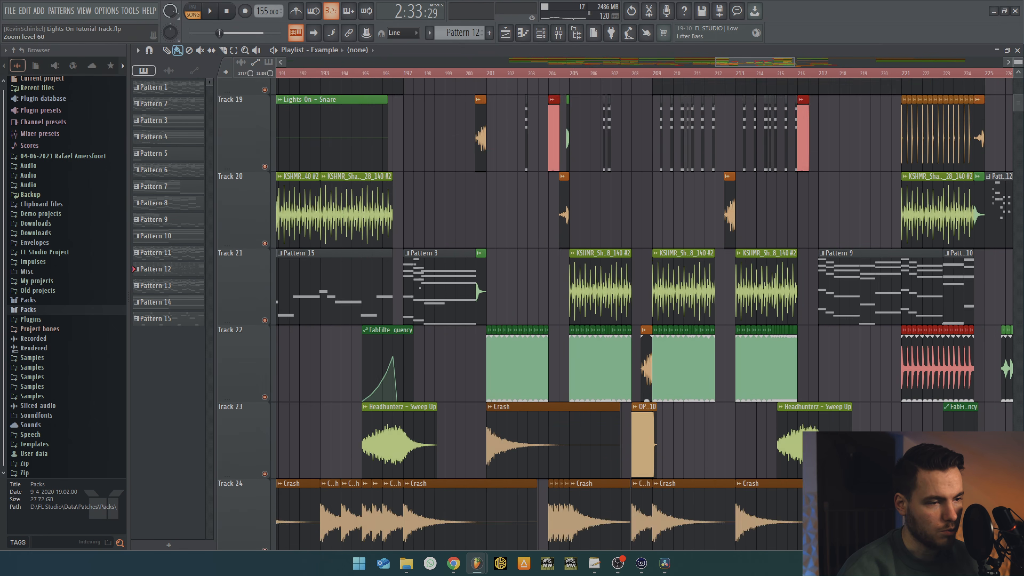
scroll(533, 409, down, 6)
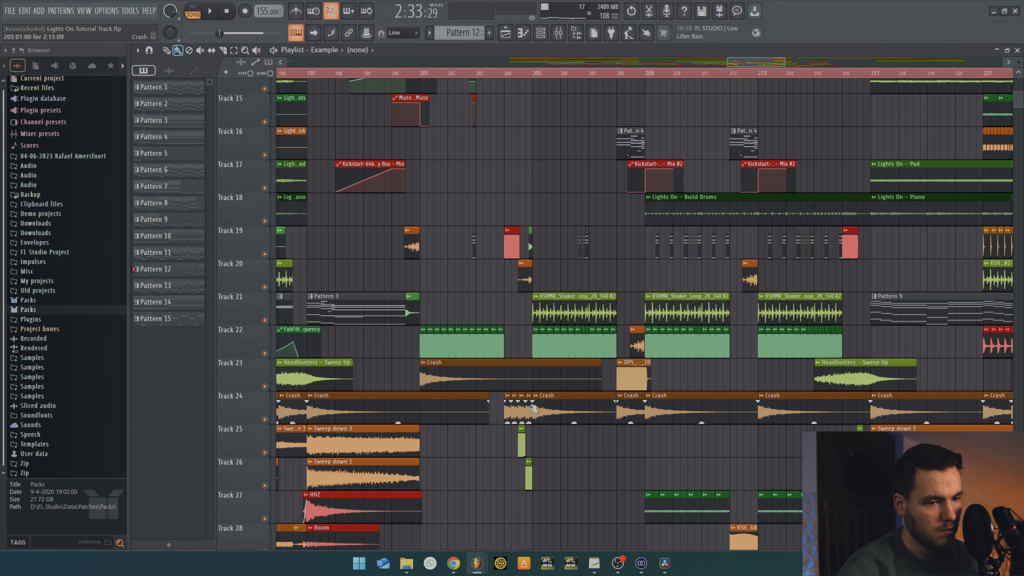
drag(398, 355, 843, 341)
scroll(848, 345, up, 8)
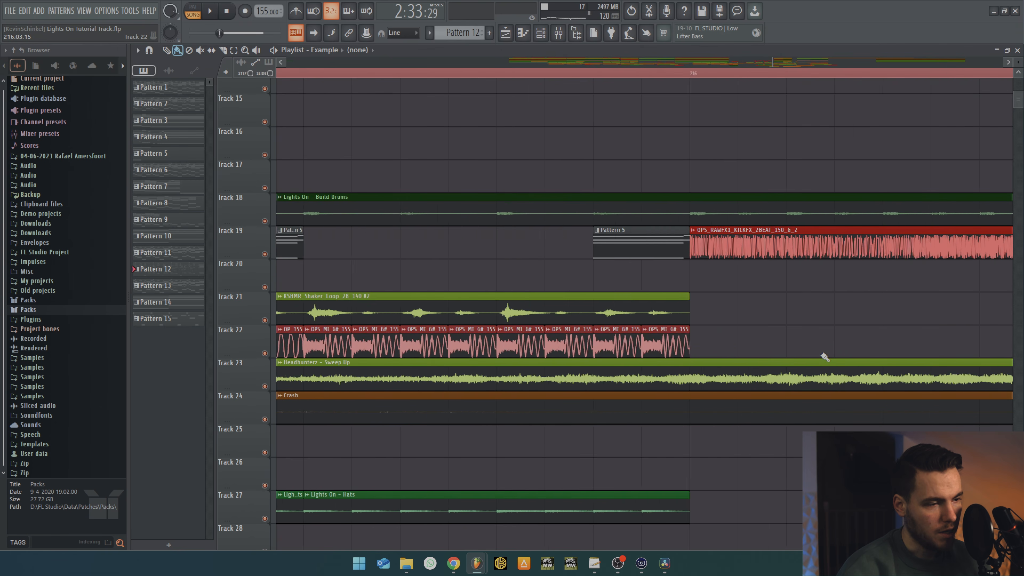
mouse_move(520, 335)
mouse_down()
mouse_move(445, 351)
mouse_move(528, 341)
mouse_up()
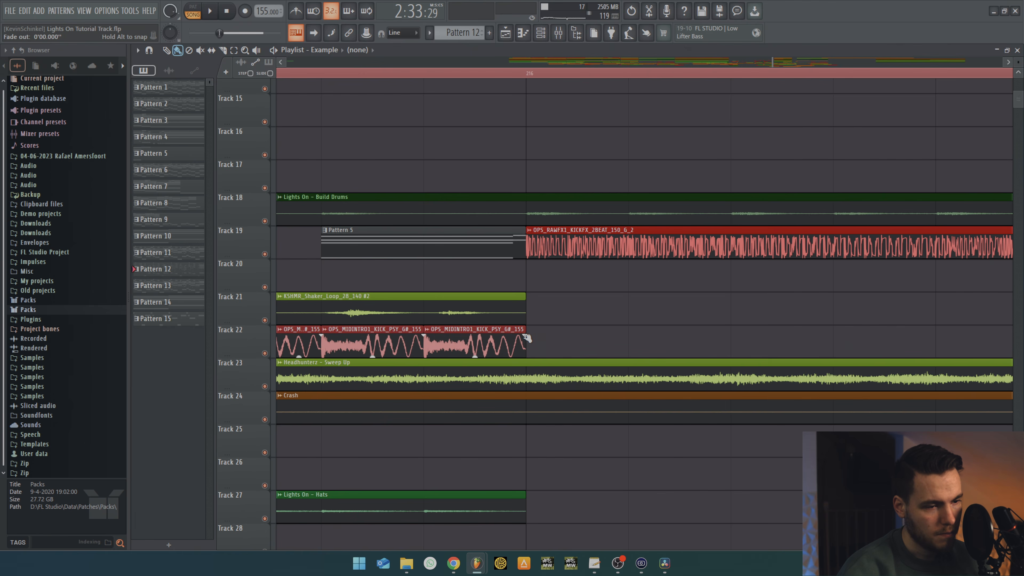
scroll(713, 297, down, 8)
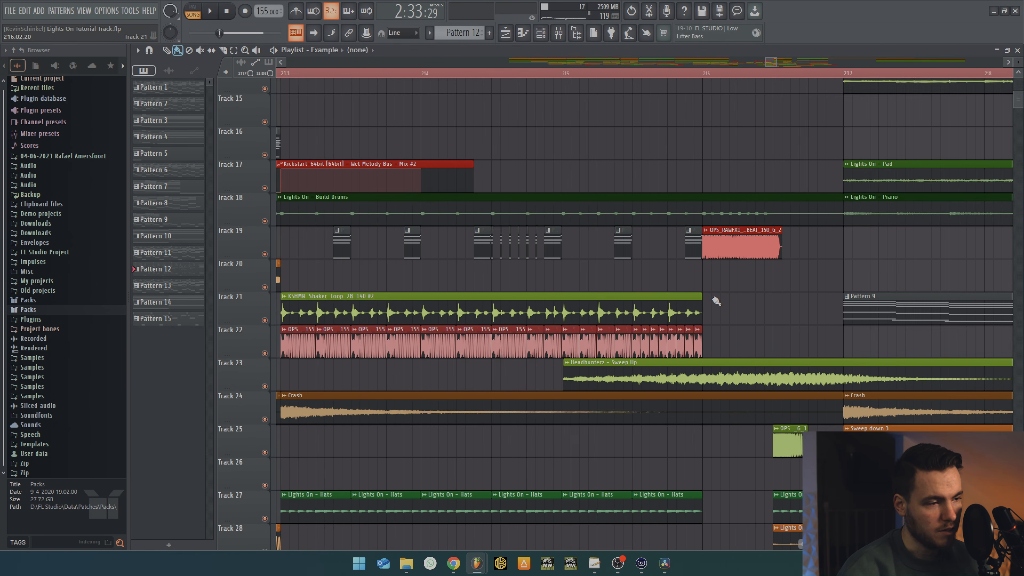
scroll(842, 273, down, 8)
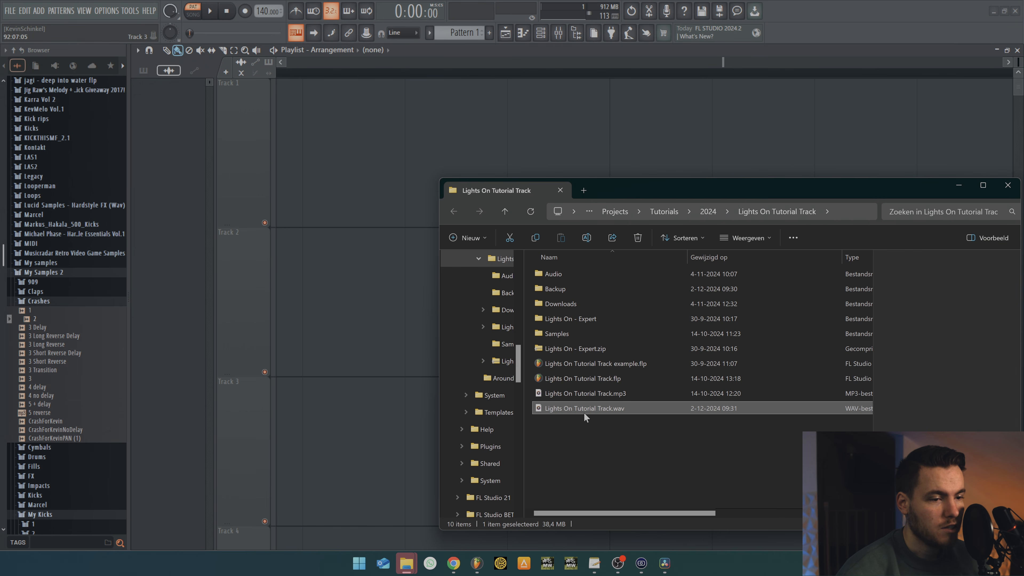
Import Lights On Tutorial Track.wav from the project folder onto Track 1 of the new project's playlist
drag(585, 416, 311, 175)
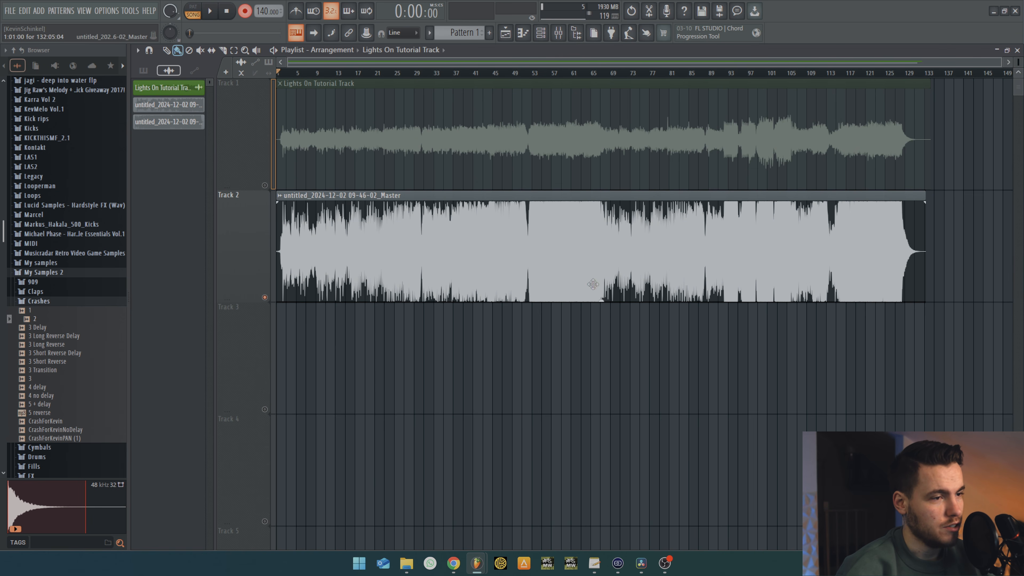
Delete the recorded Master audio clip from Track 2 and unmute Track 1
drag(341, 278, 422, 564)
scroll(412, 259, up, 5)
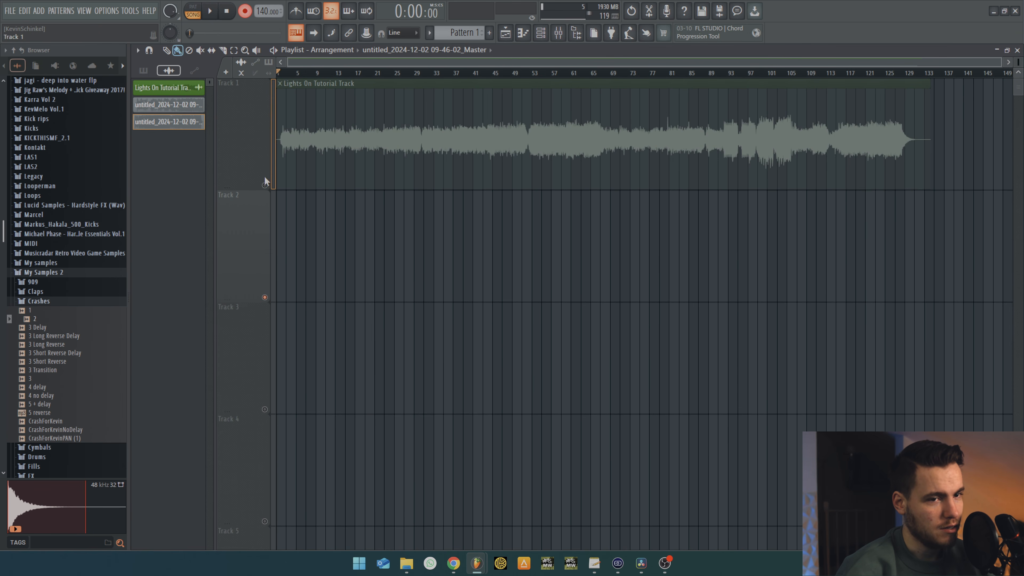
click(265, 185)
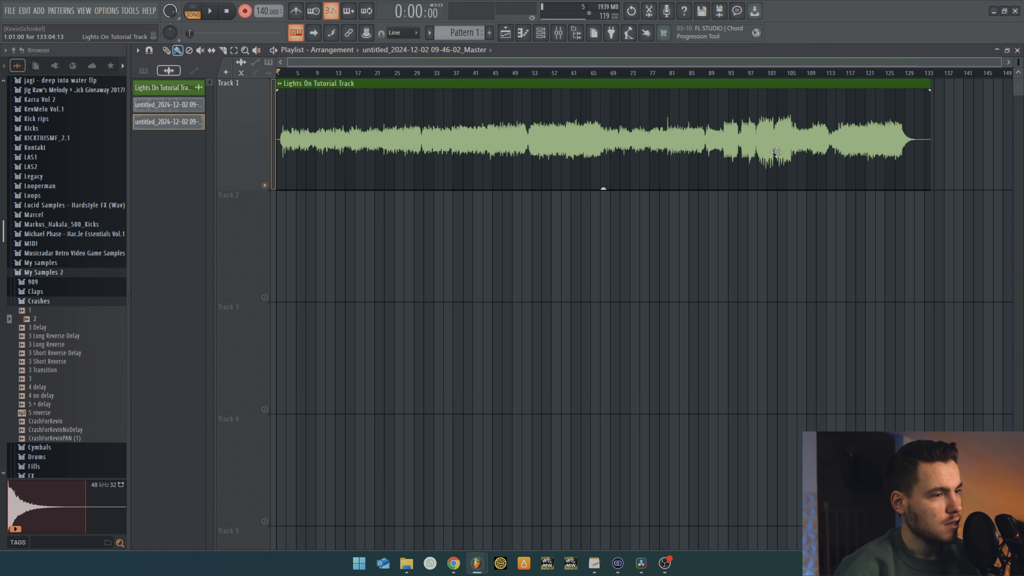
scroll(776, 152, up, 10)
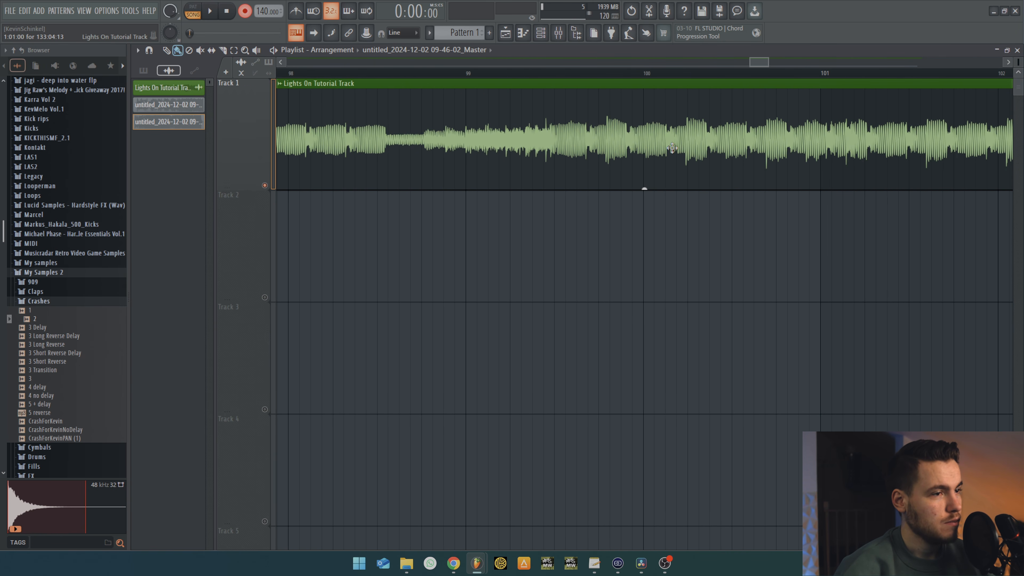
scroll(671, 147, down, 10)
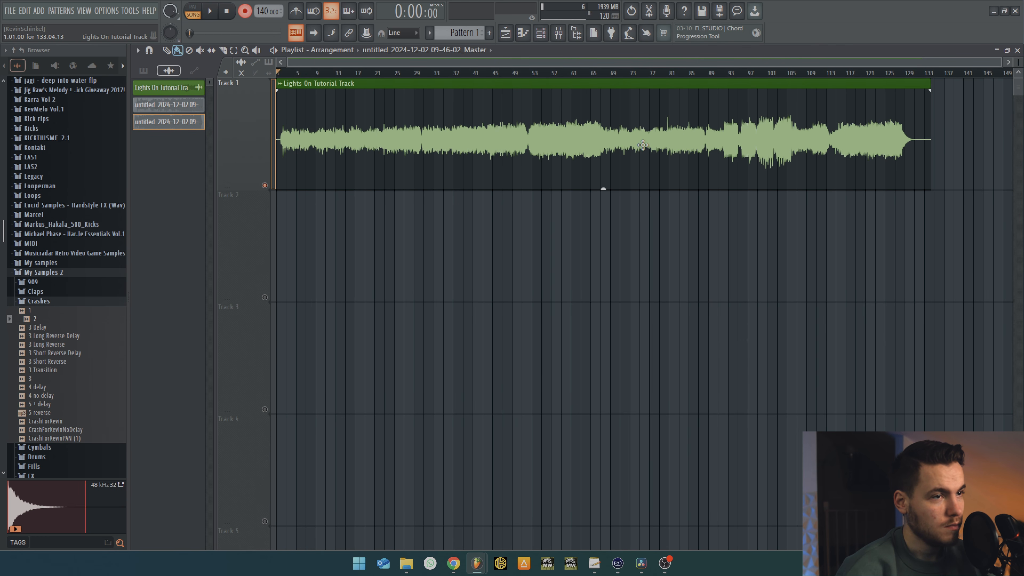
Enable Fruity Parametric EQ 2 in the master's first effect slot and open its editor
key(F9)
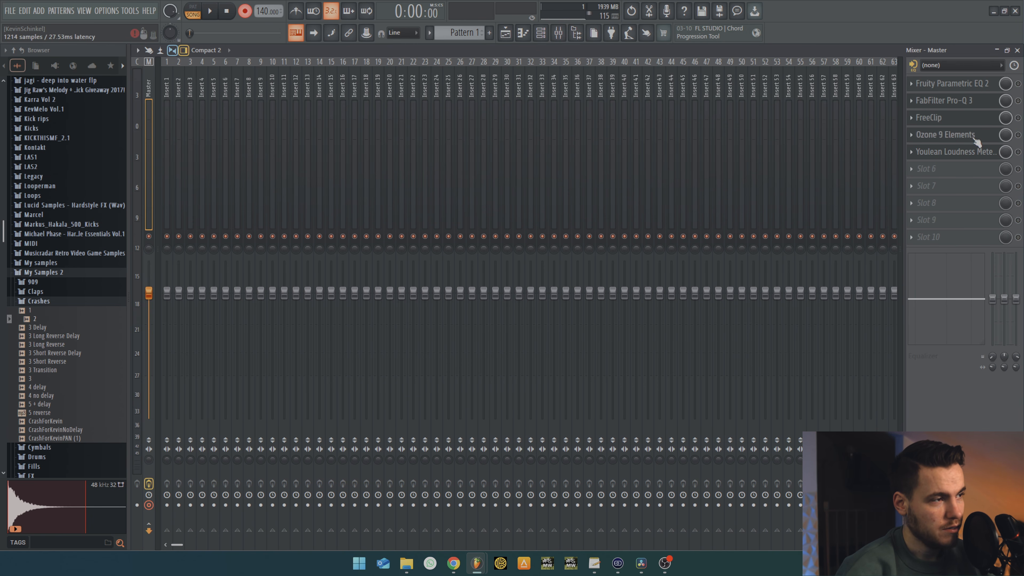
click(966, 85)
click(1018, 84)
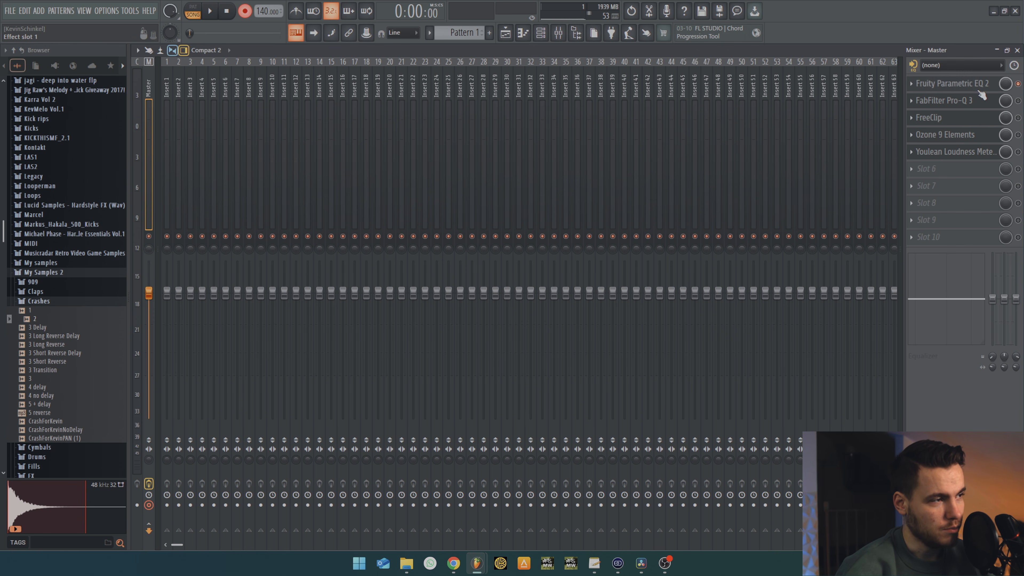
click(978, 88)
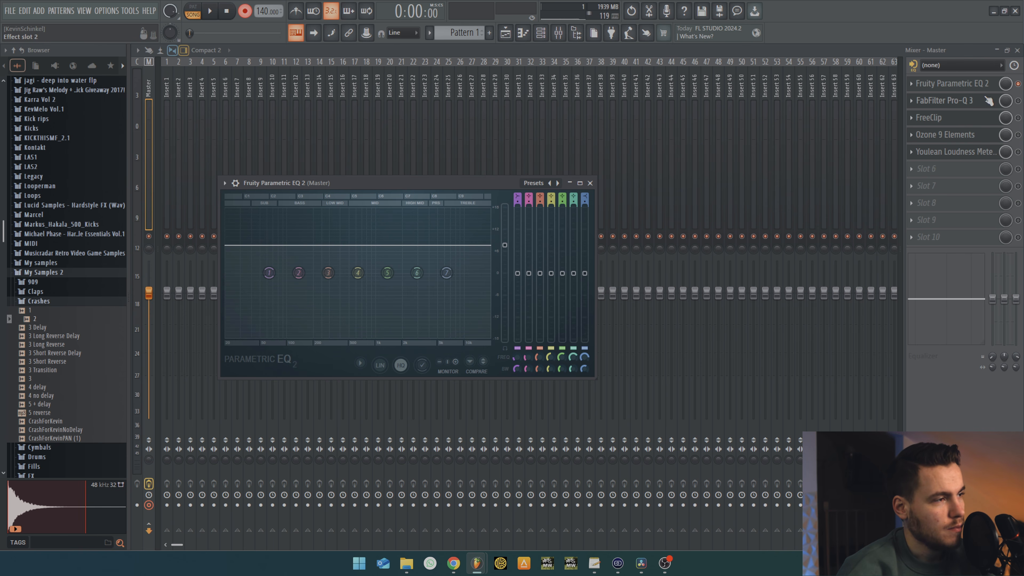
Add a FabFilter Pro-Q 3 to the master's sixth effect slot
click(945, 169)
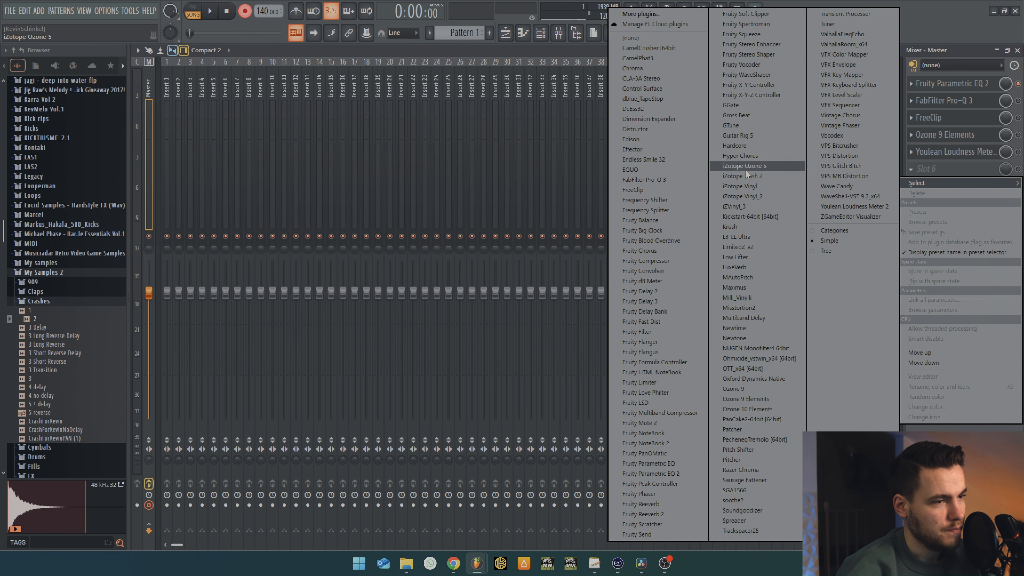
click(641, 182)
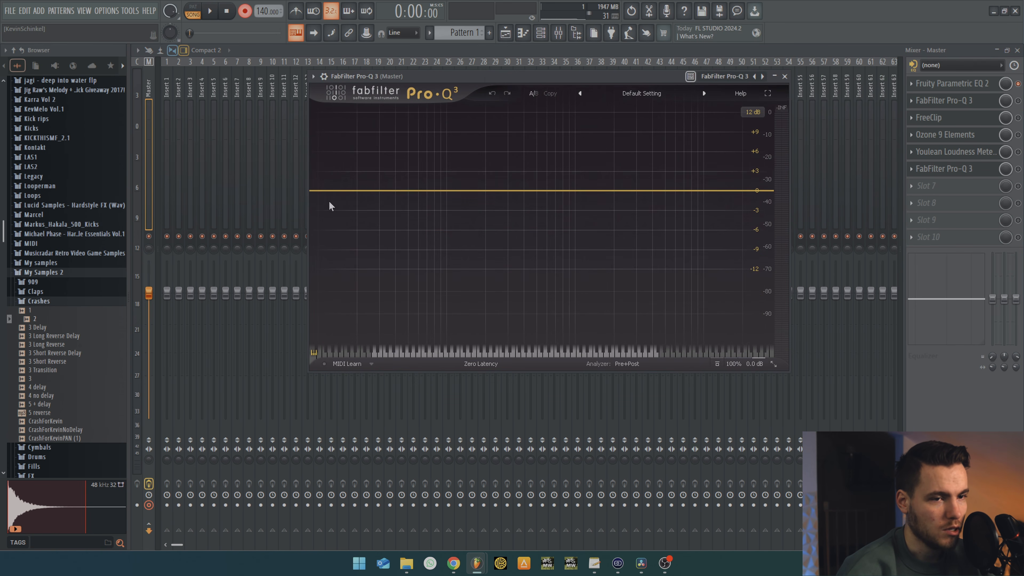
Add a 36 dB/oct low cut at about 31 Hz and a 72 dB/oct high cut at about 16 kHz in Pro-Q 3
drag(321, 191, 381, 194)
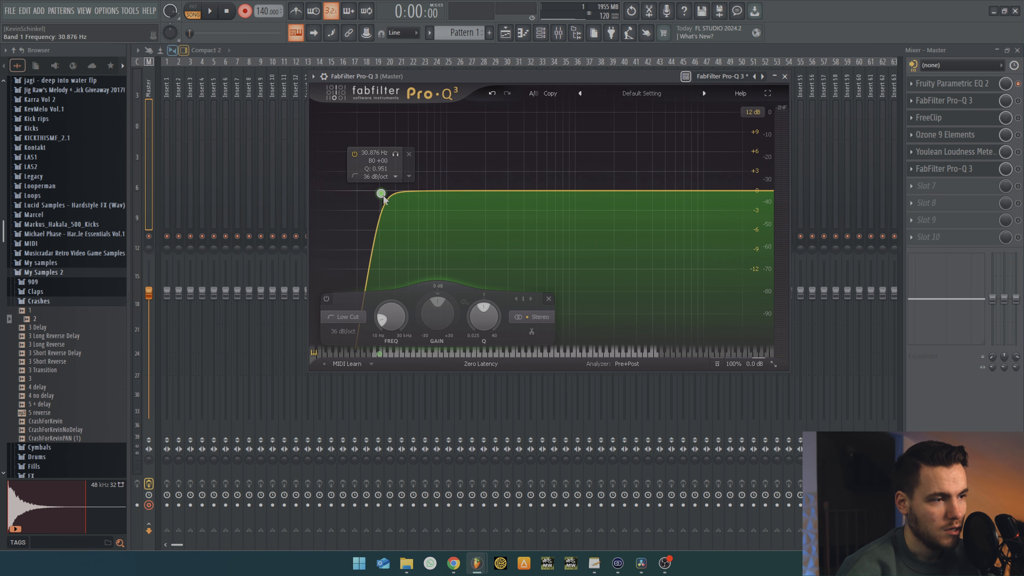
drag(763, 191, 729, 193)
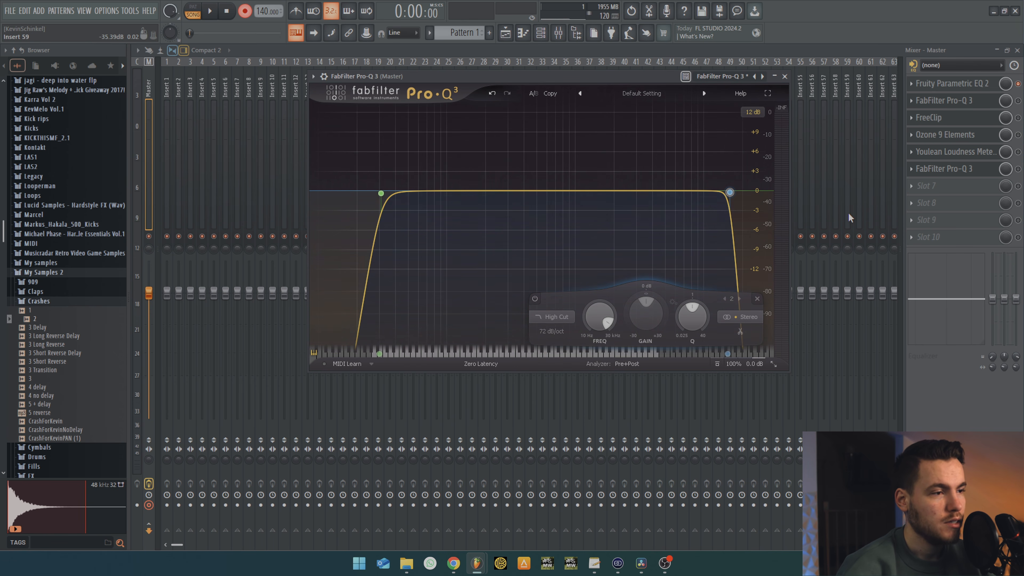
drag(600, 76, 570, 98)
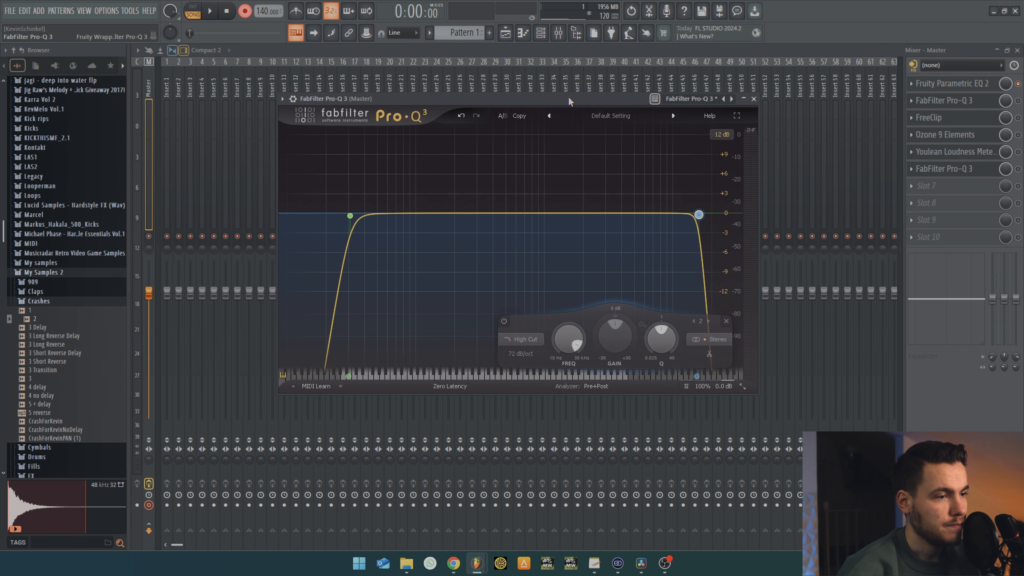
Play the track and solo the high-cut band in Pro-Q 3 to hear what it removes
mouse_move(698, 214)
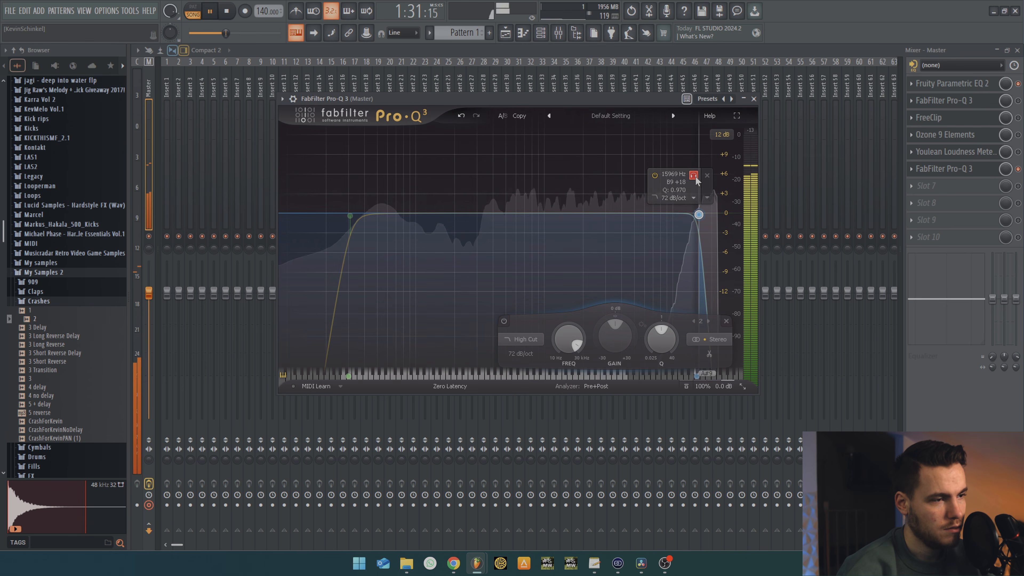
click(694, 175)
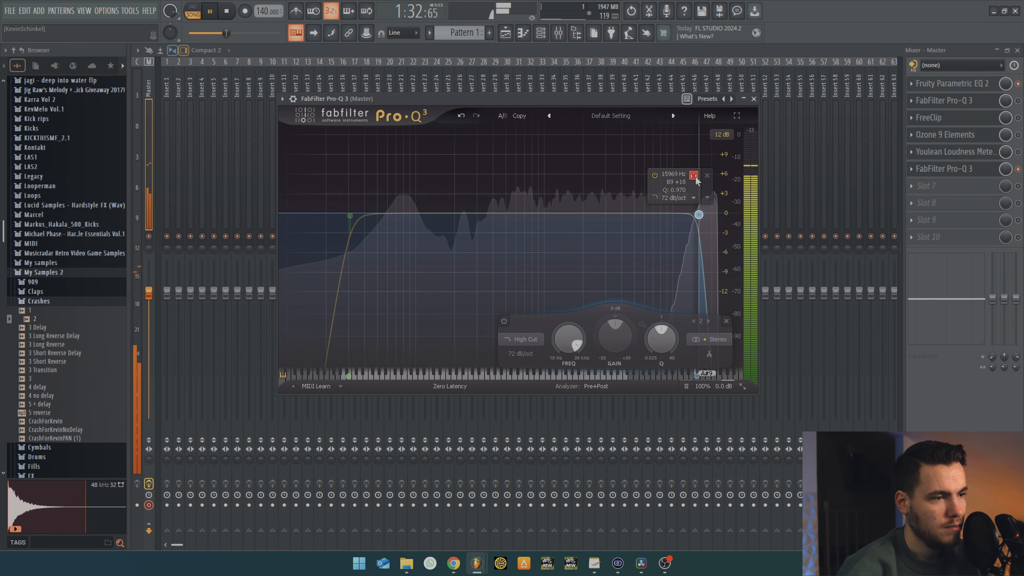
key(space)
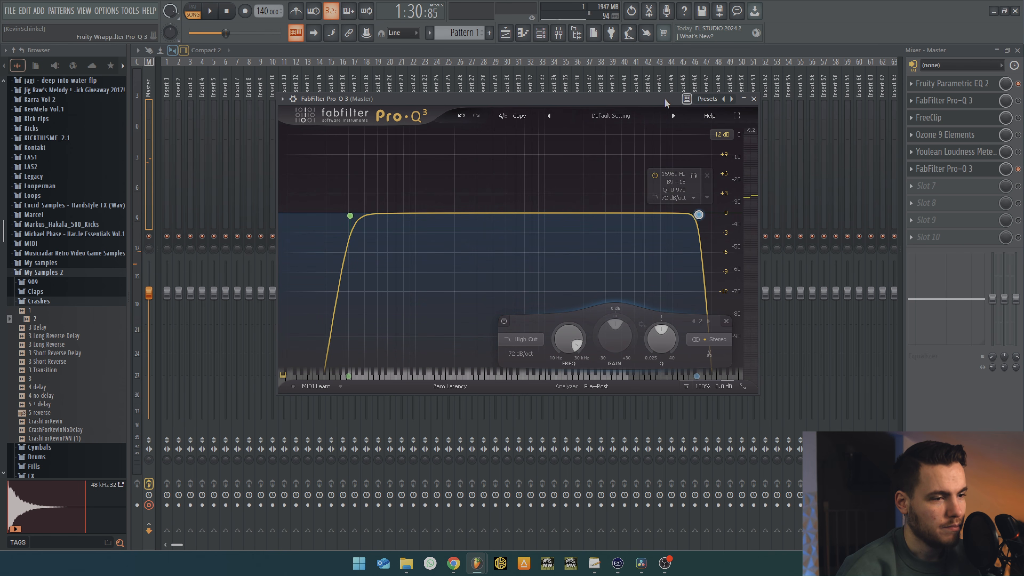
drag(665, 99, 649, 118)
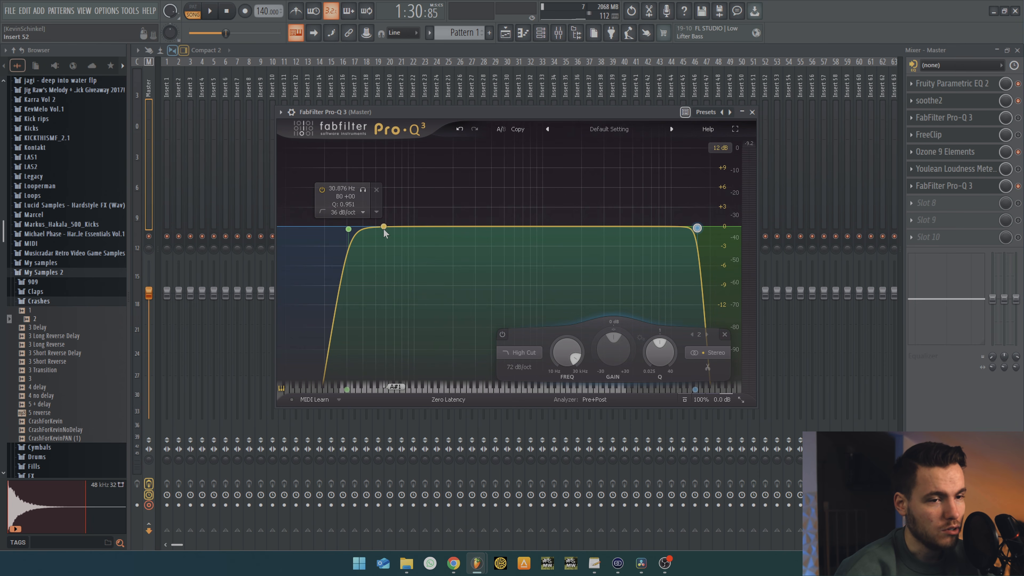
Add a third Pro-Q 3 band in the low frequencies and set its stereo placement to Side
drag(389, 228, 387, 243)
right_click(387, 243)
mouse_move(439, 316)
click(512, 357)
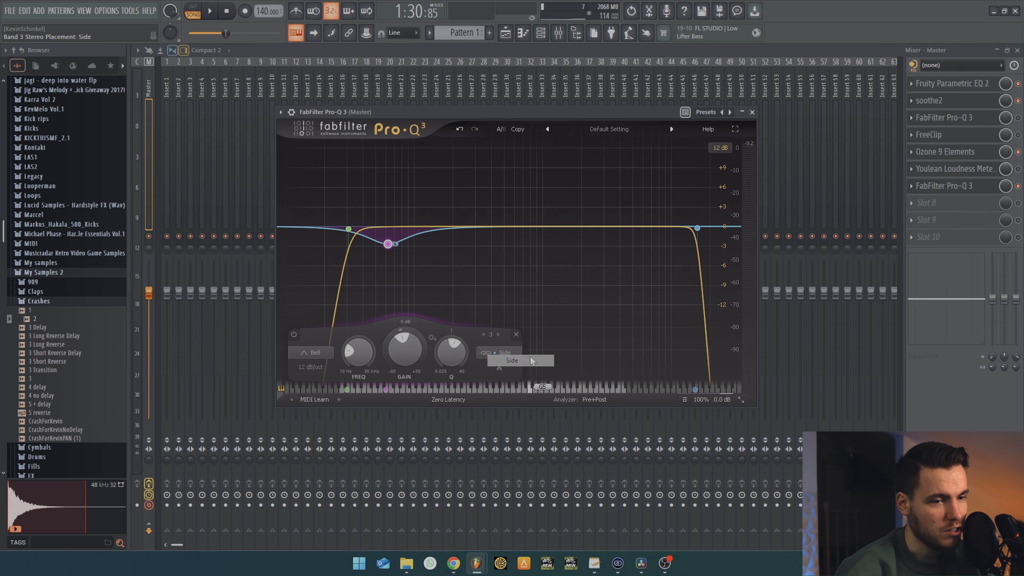
Change the side band's shape to Low Cut at about 221 Hz with a 30 dB/oct slope
right_click(388, 249)
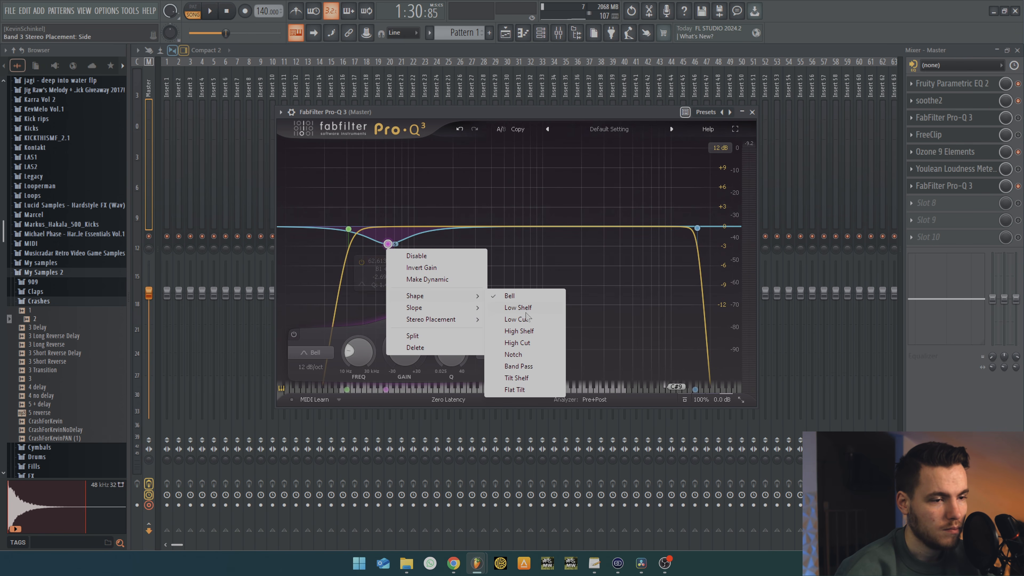
click(526, 319)
drag(388, 227, 458, 230)
scroll(362, 225, up, 4)
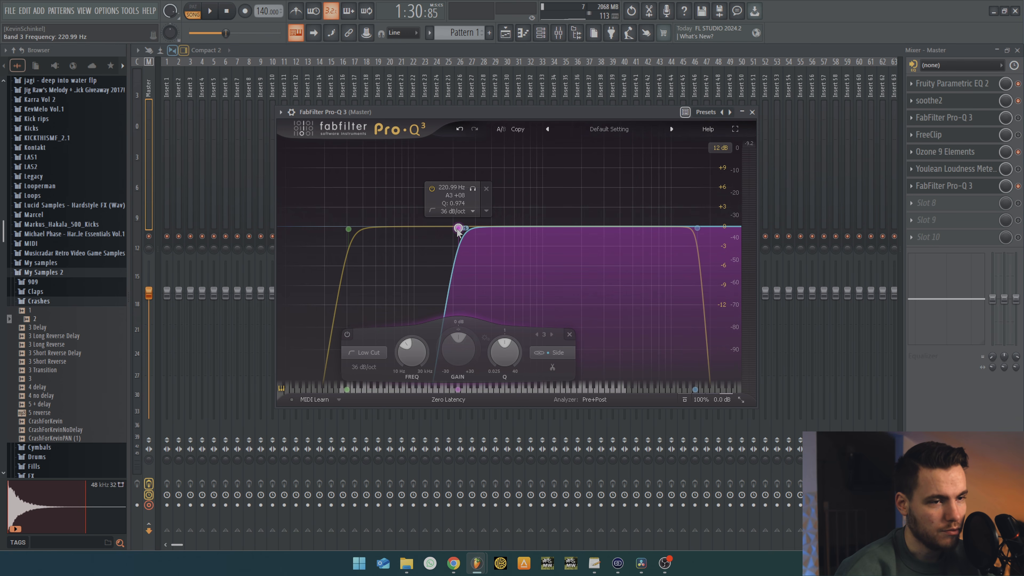
scroll(458, 230, down, 1)
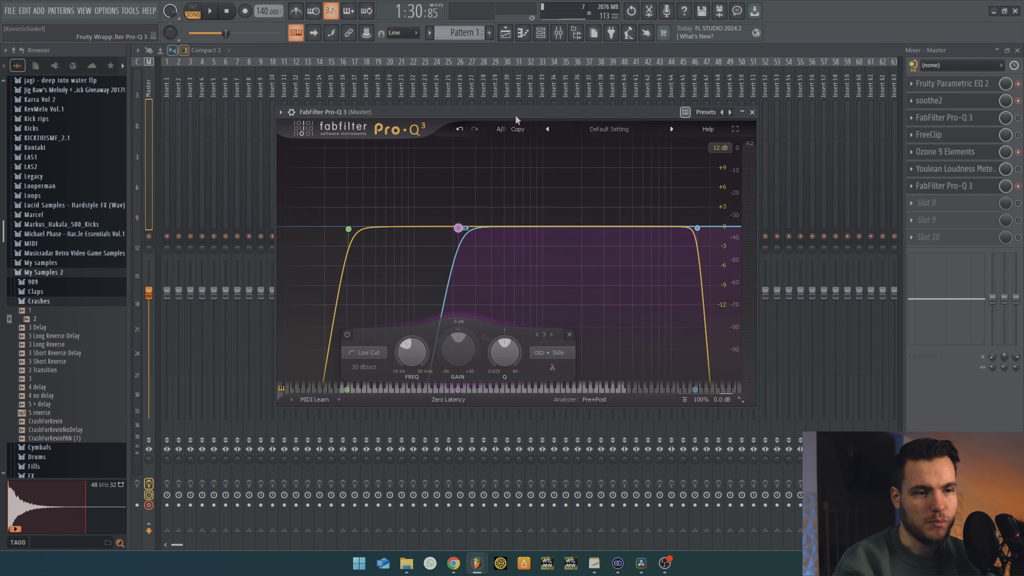
Load soothe2 on the master channel and place it in the second effect slot
click(938, 185)
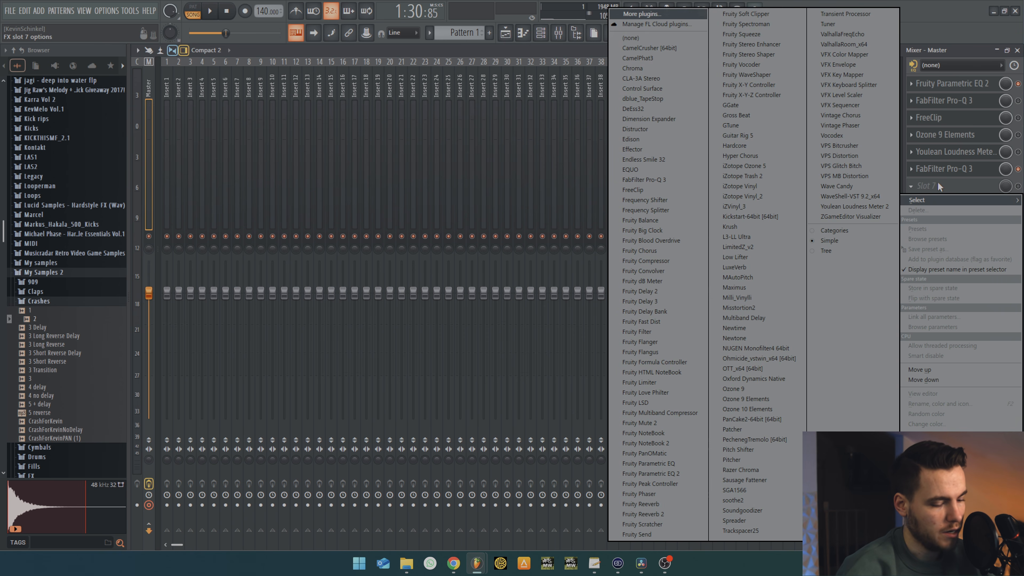
key(s)
key(o)
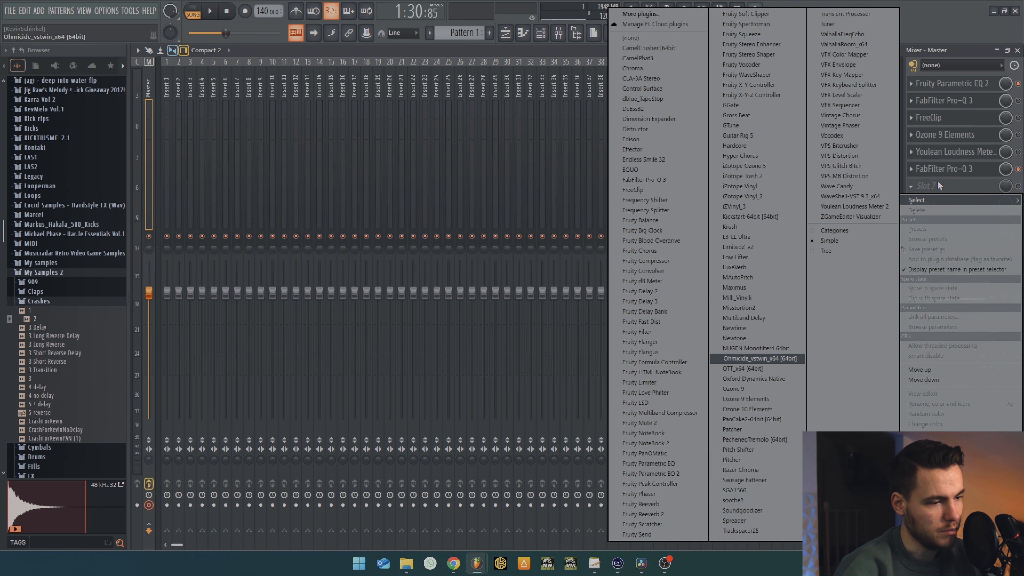
key(s)
click(746, 500)
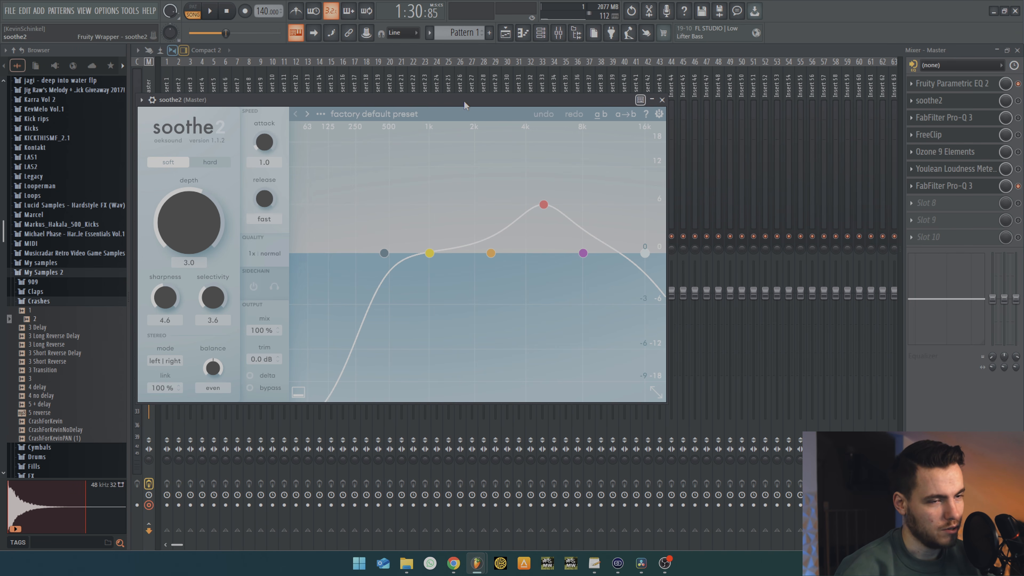
drag(464, 100, 466, 101)
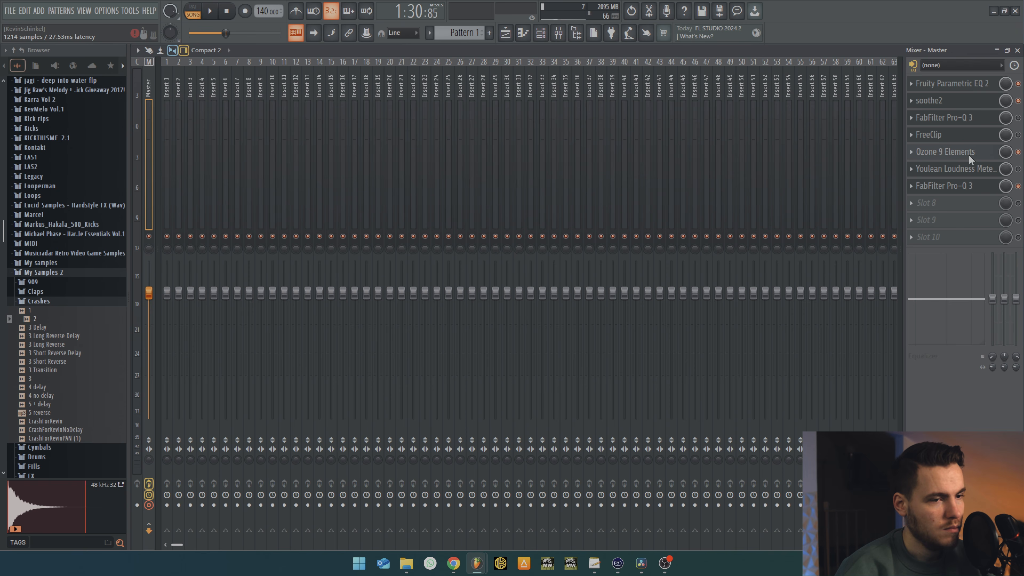
Open Ozone 9 Elements on the master and examine the Maximizer's True Peak, ceiling and threshold settings
click(969, 156)
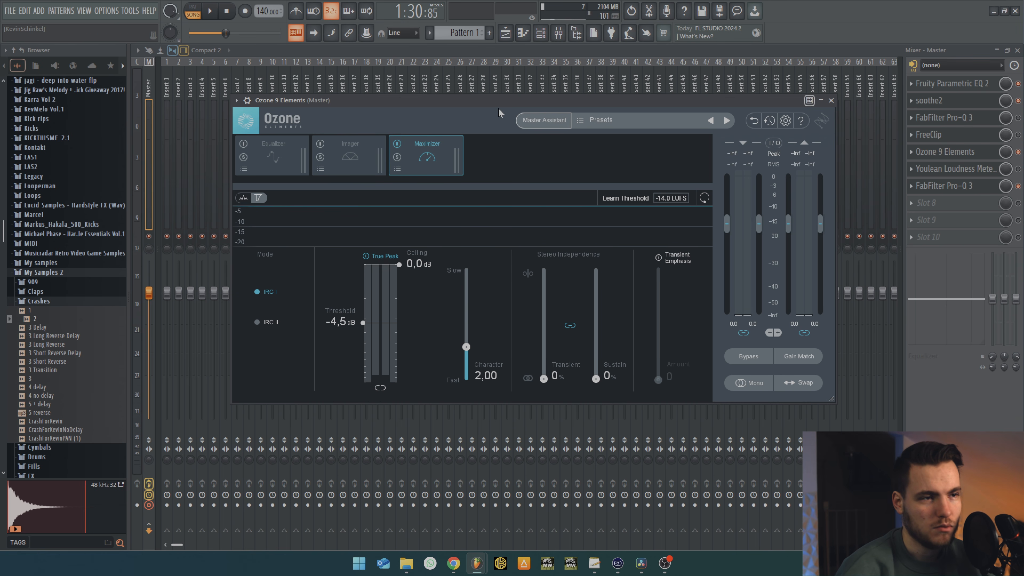
mouse_move(490, 108)
mouse_down()
mouse_move(477, 132)
mouse_move(504, 117)
mouse_move(500, 102)
mouse_up()
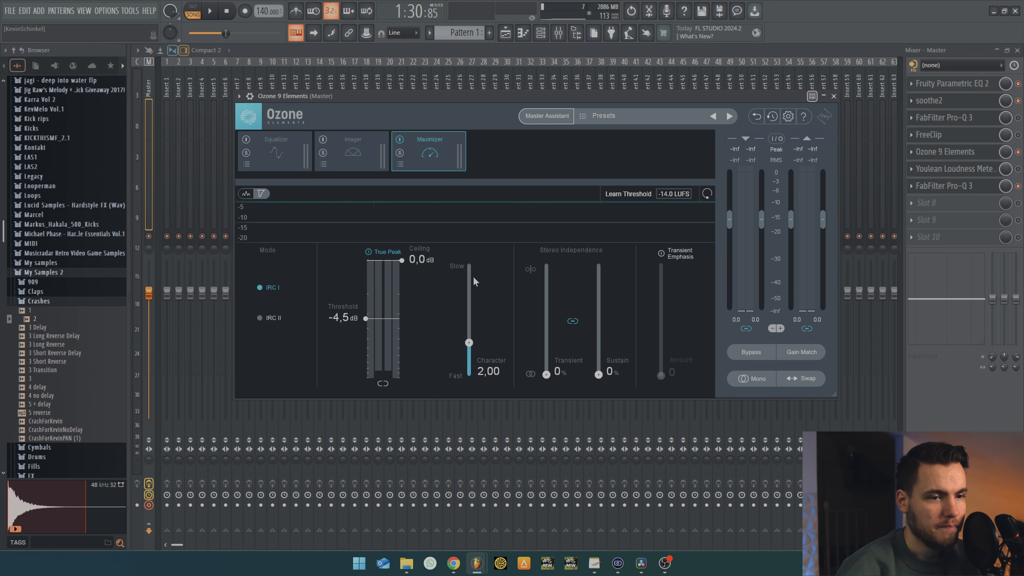
click(391, 254)
click(394, 257)
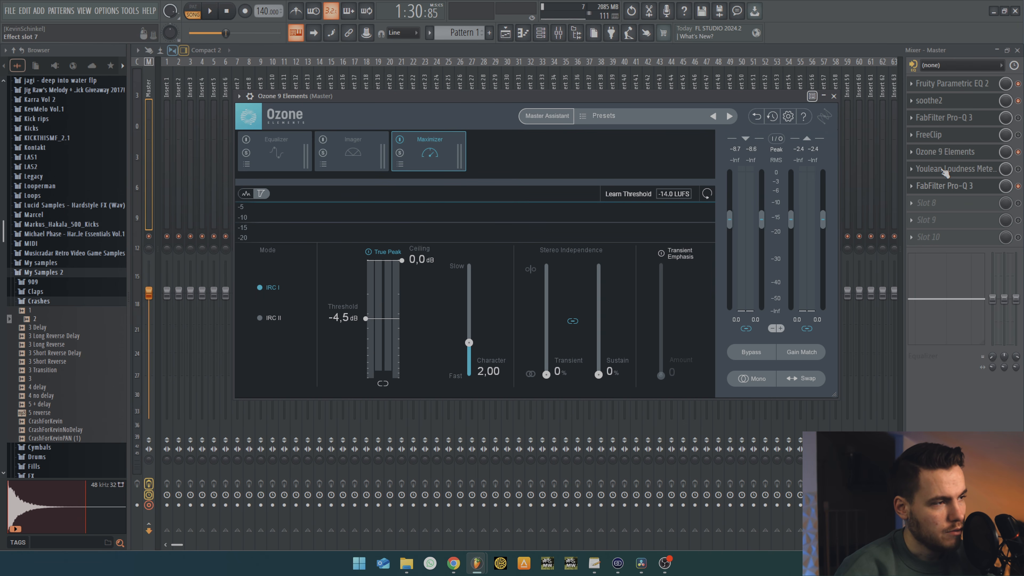
Move the FabFilter Pro-Q 3 from the seventh effect slot up to the fourth and open its editor
drag(942, 169, 942, 135)
click(942, 136)
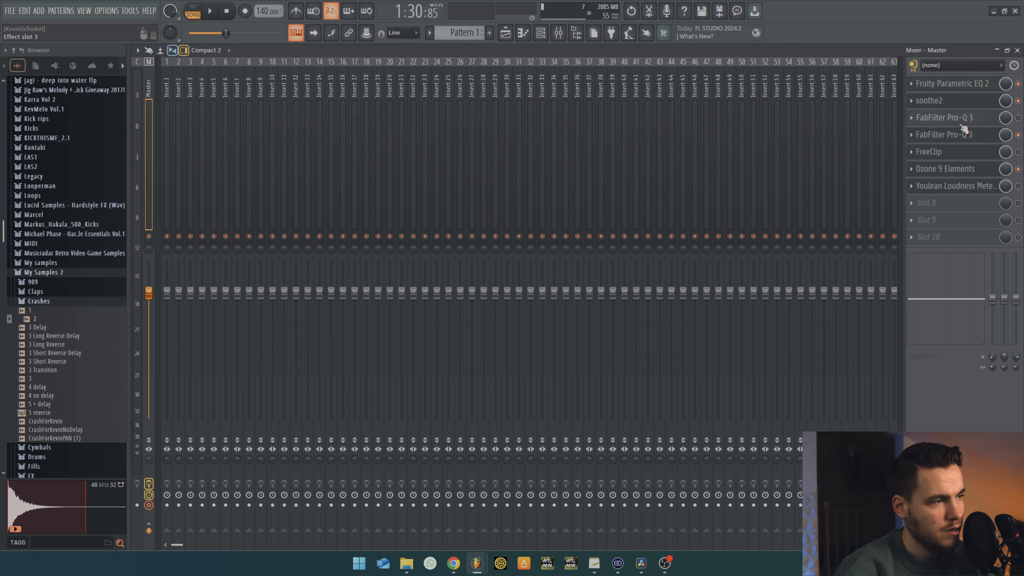
click(969, 140)
click(973, 142)
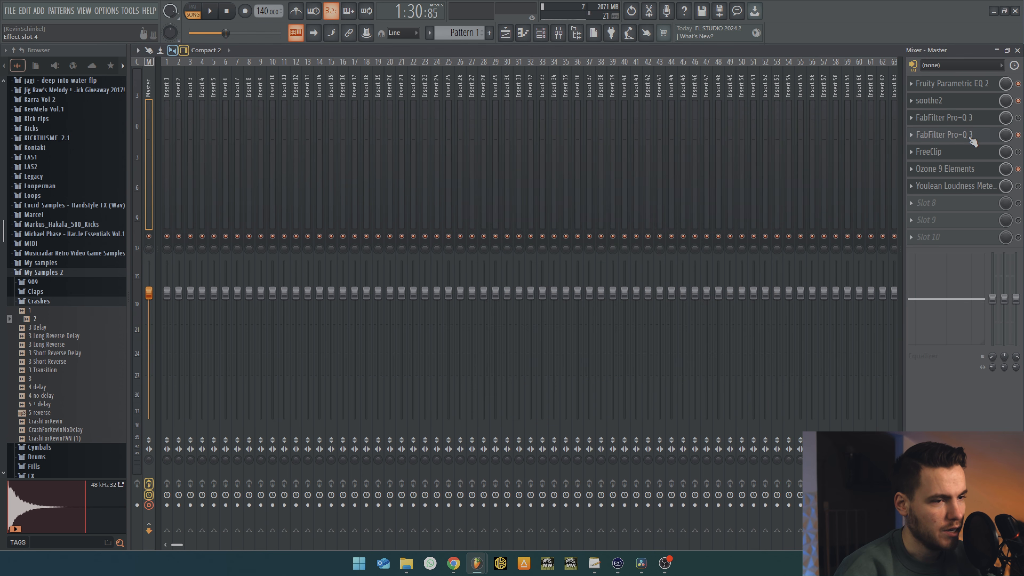
click(973, 142)
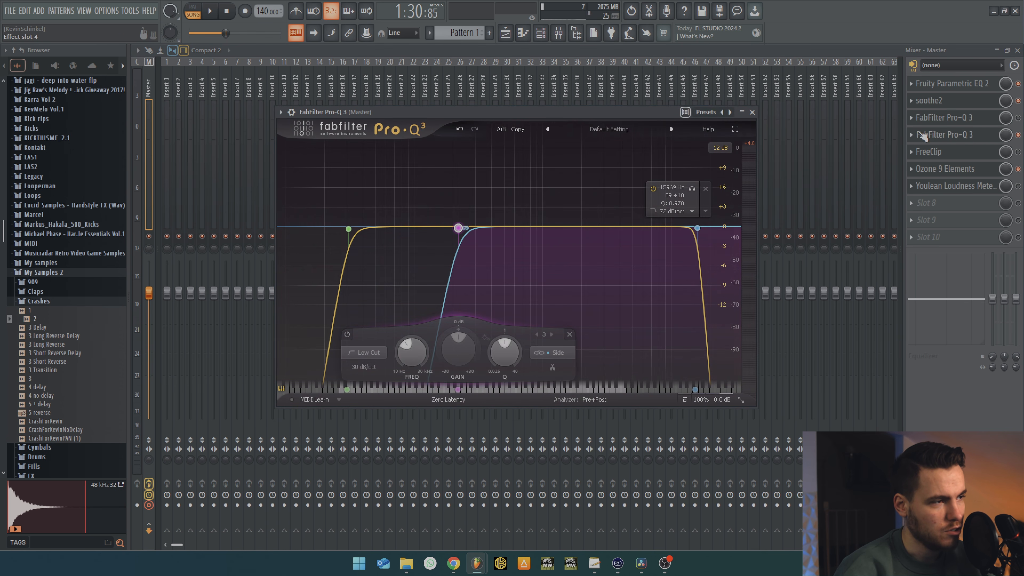
Delete the FabFilter Pro-Q 3 from the fourth slot and enable the one in the third slot
click(912, 135)
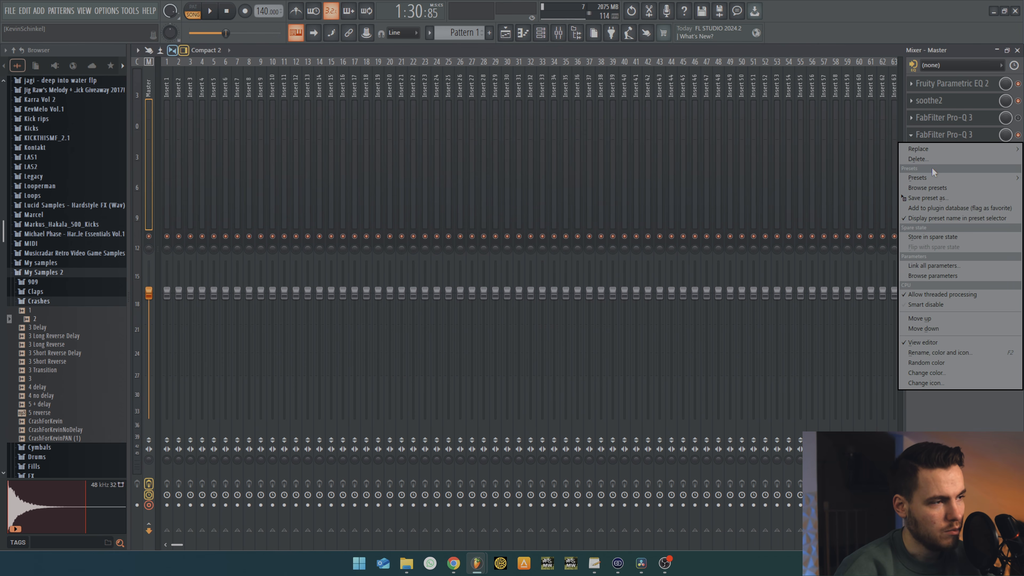
click(933, 159)
key(Return)
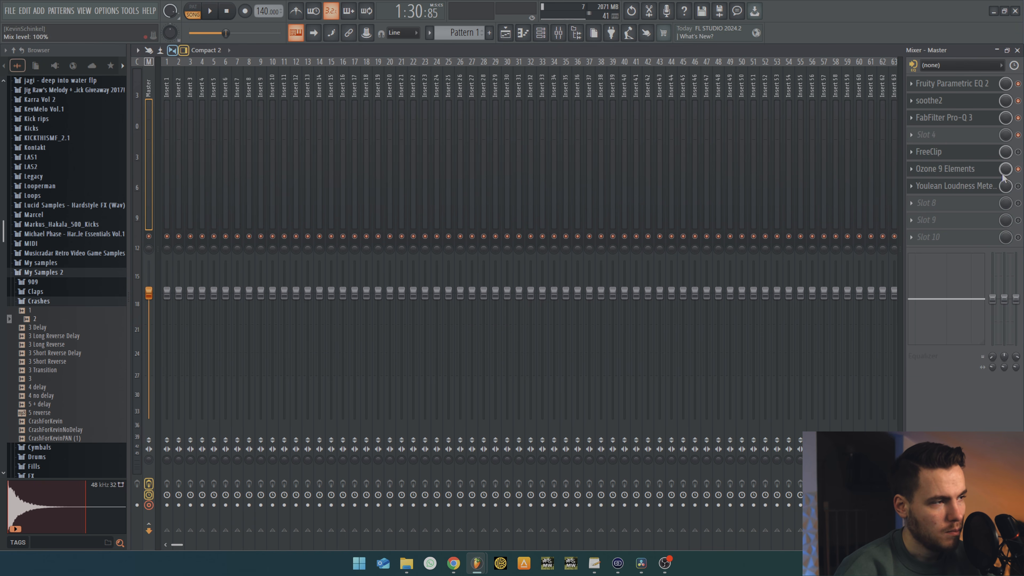
Audition the Ozone Maximizer with its threshold at about -9.5 dB during playback and return the threshold to -4.5 dB
click(956, 169)
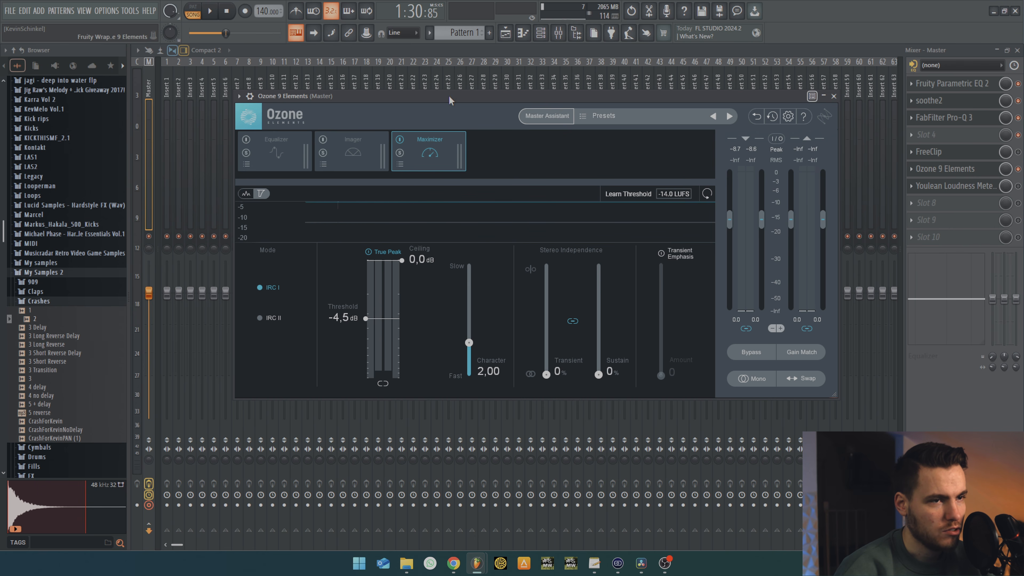
drag(449, 96, 471, 90)
key(space)
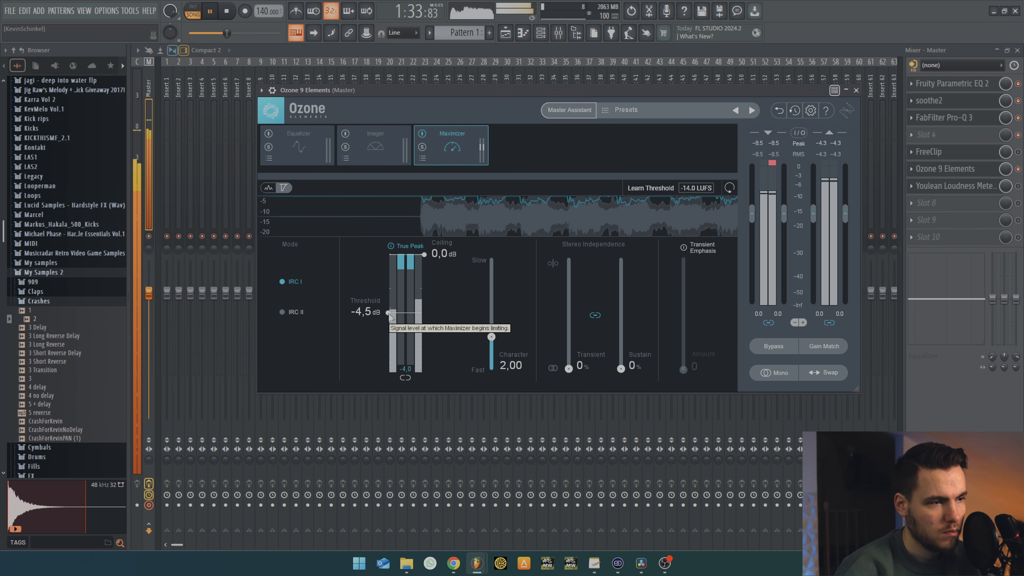
drag(389, 314, 389, 343)
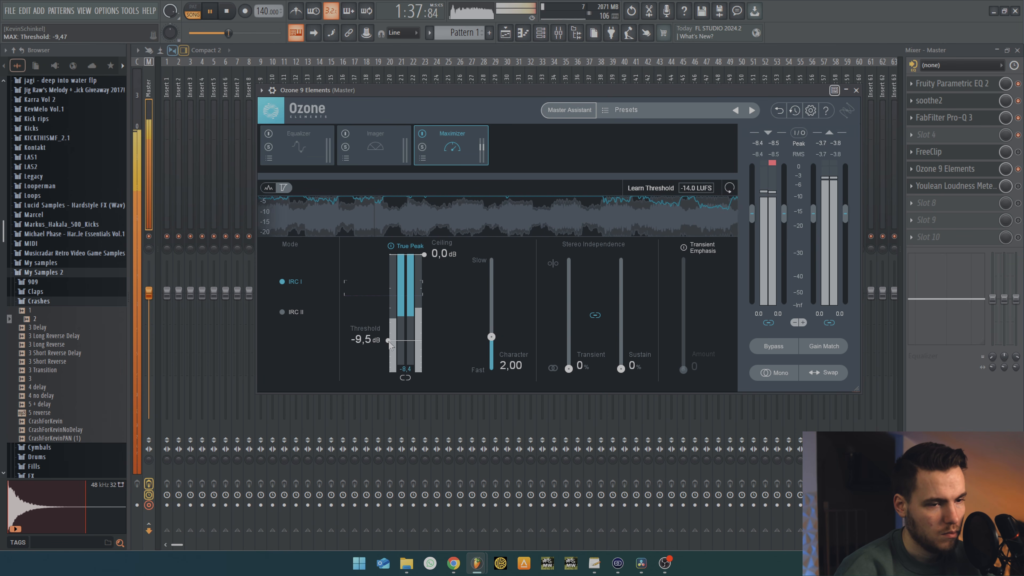
key(space)
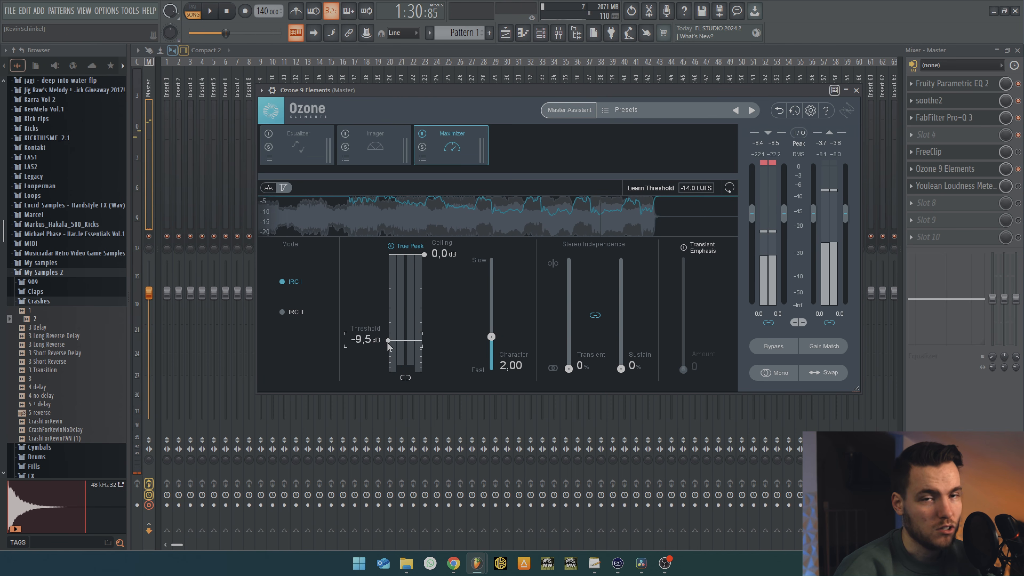
drag(389, 345, 397, 317)
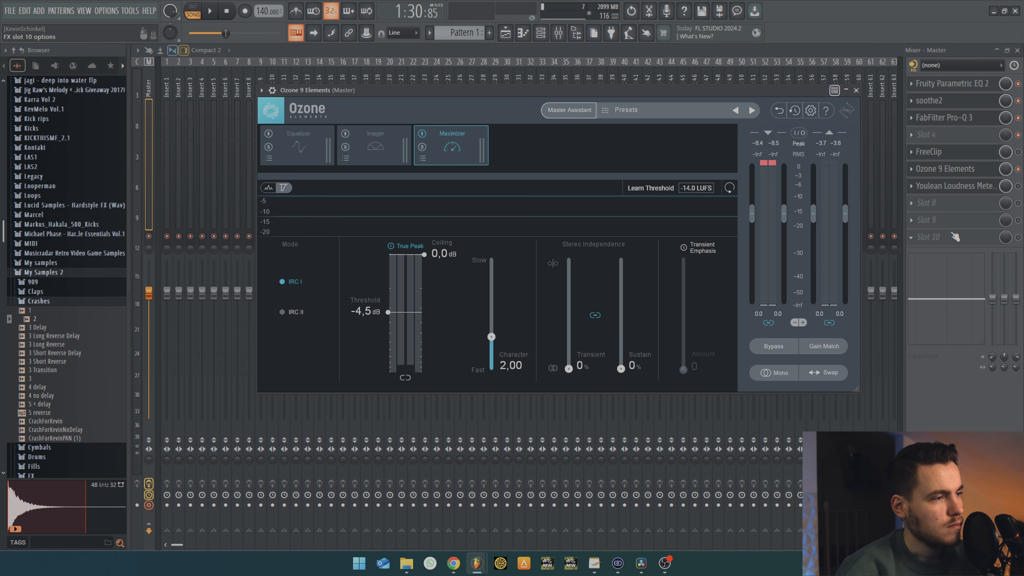
Enable Youlean Loudness Meter 2 on the master and play the track to measure its loudness
click(1017, 186)
click(856, 90)
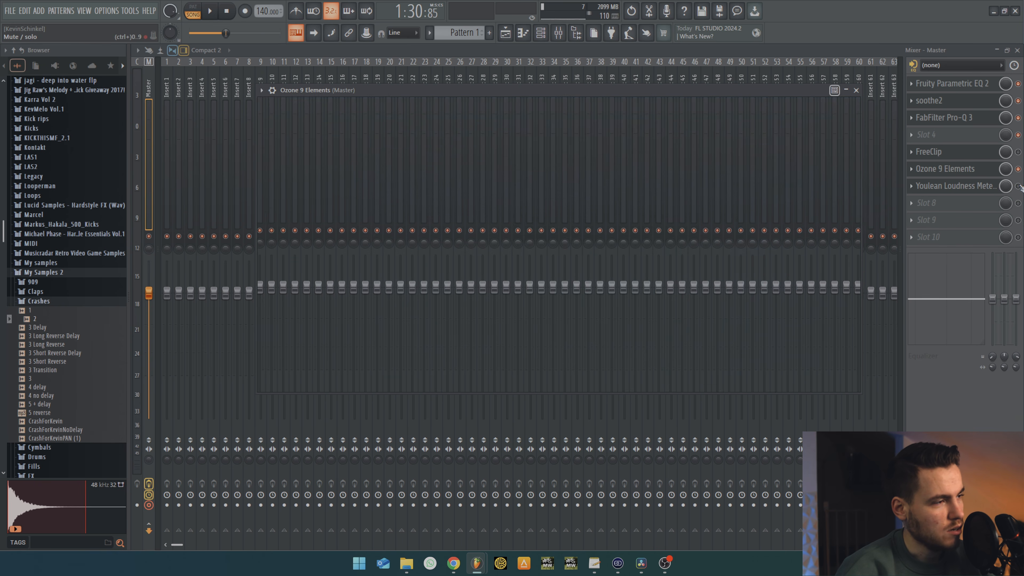
click(958, 189)
click(961, 193)
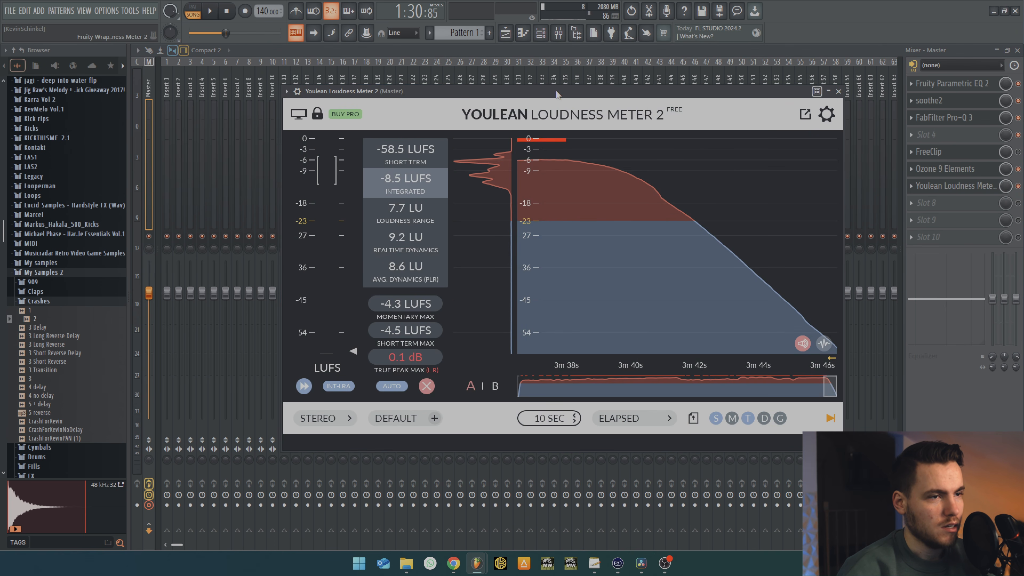
mouse_move(516, 96)
mouse_down()
mouse_move(448, 93)
mouse_move(523, 89)
mouse_up()
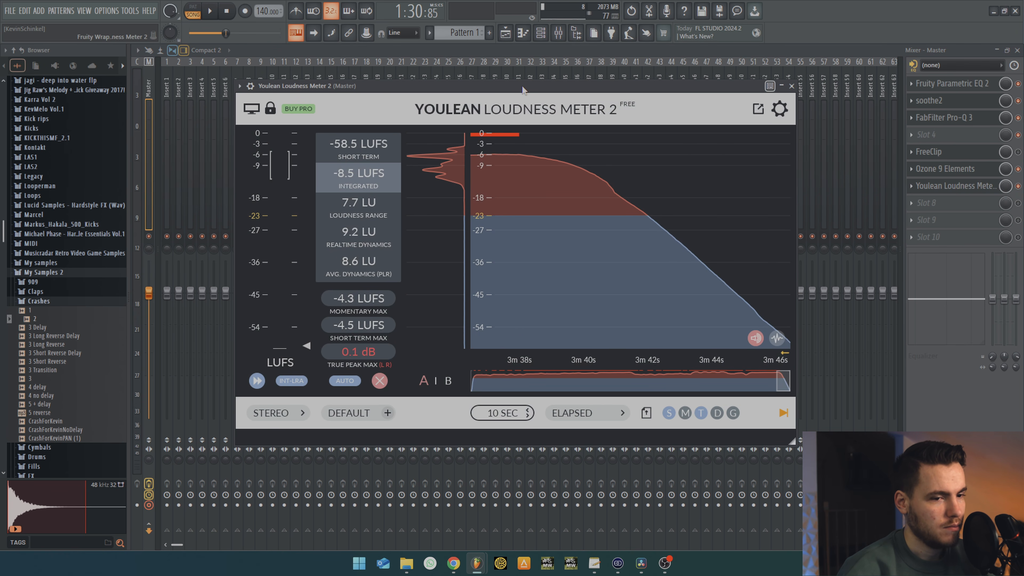
key(space)
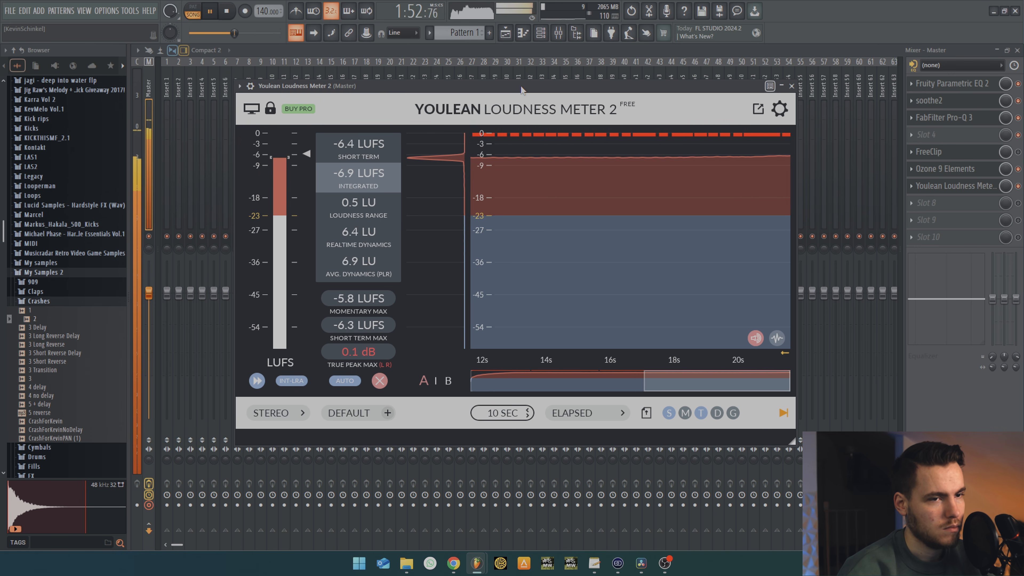
key(space)
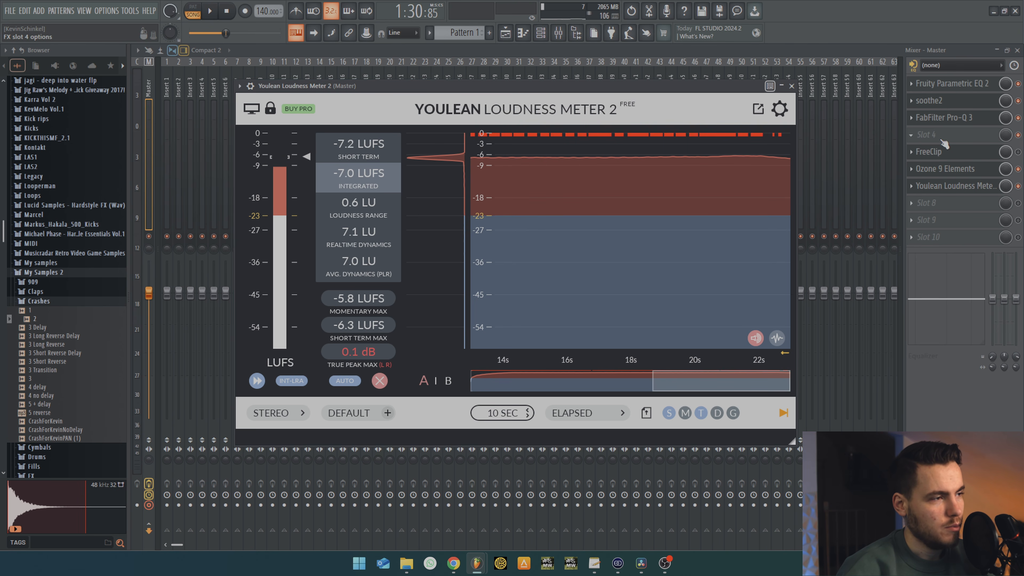
Enable FreeClip on the master with its editor open and bypass Ozone 9 Elements
click(968, 156)
click(1018, 152)
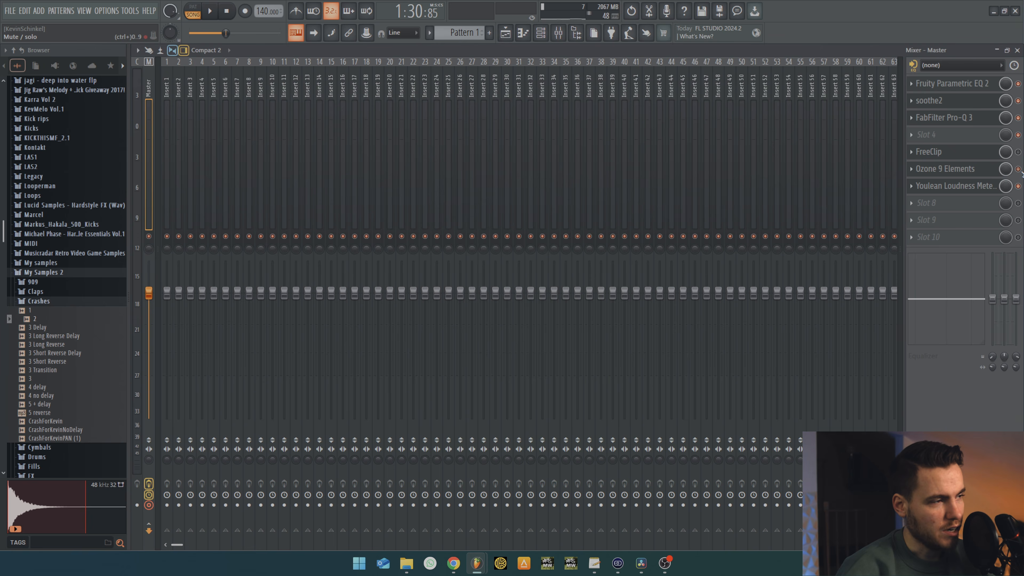
click(1017, 169)
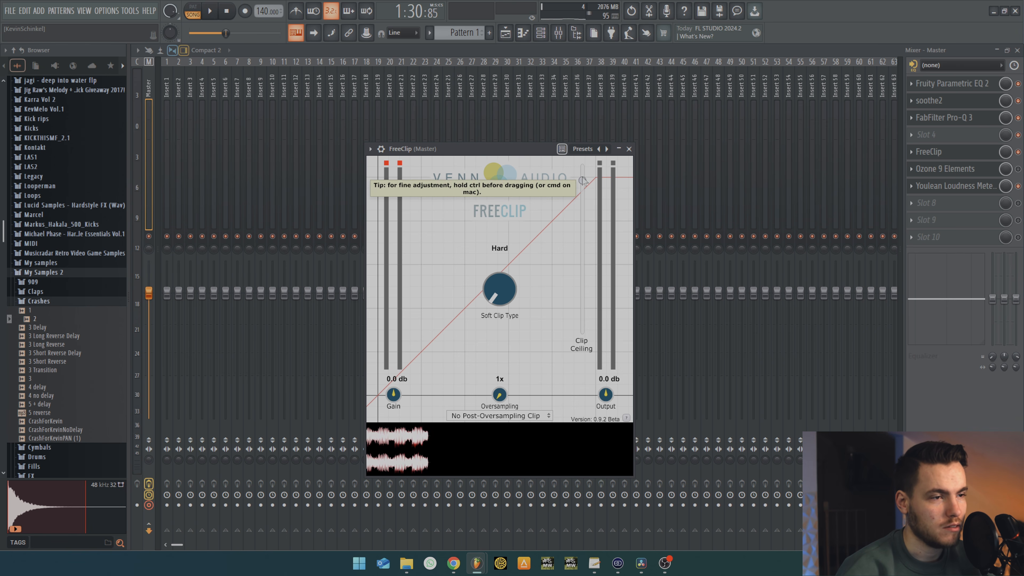
Lower FreeClip's clip ceiling and stop the playback
drag(583, 181, 585, 201)
key(space)
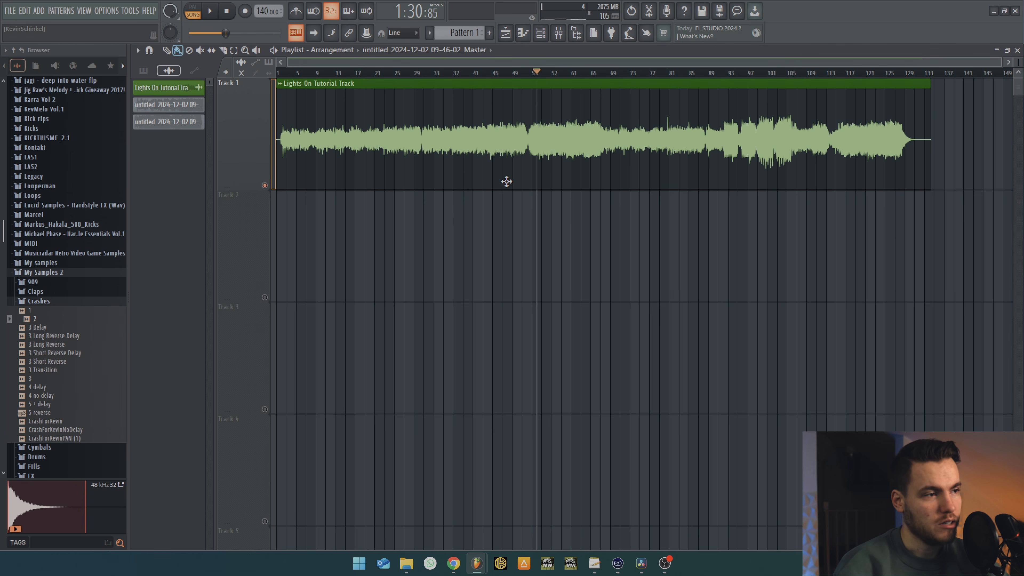
Set the playback position in the playlist to about bar 99 and play that loud section with the mixer open
scroll(697, 209, up, 5)
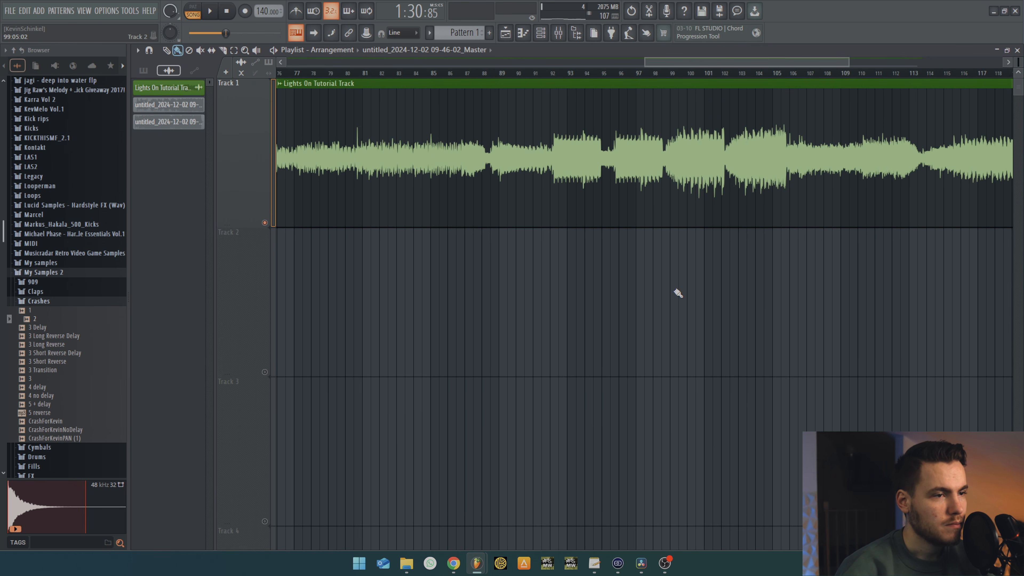
scroll(678, 293, up, 2)
scroll(701, 89, down, 3)
drag(700, 90, 546, 88)
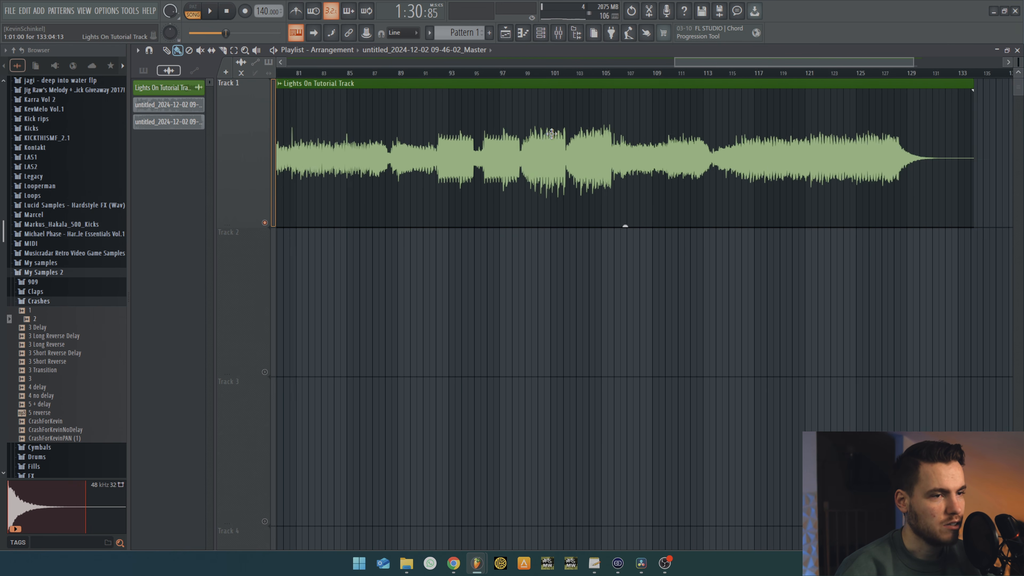
scroll(547, 88, up, 4)
click(505, 74)
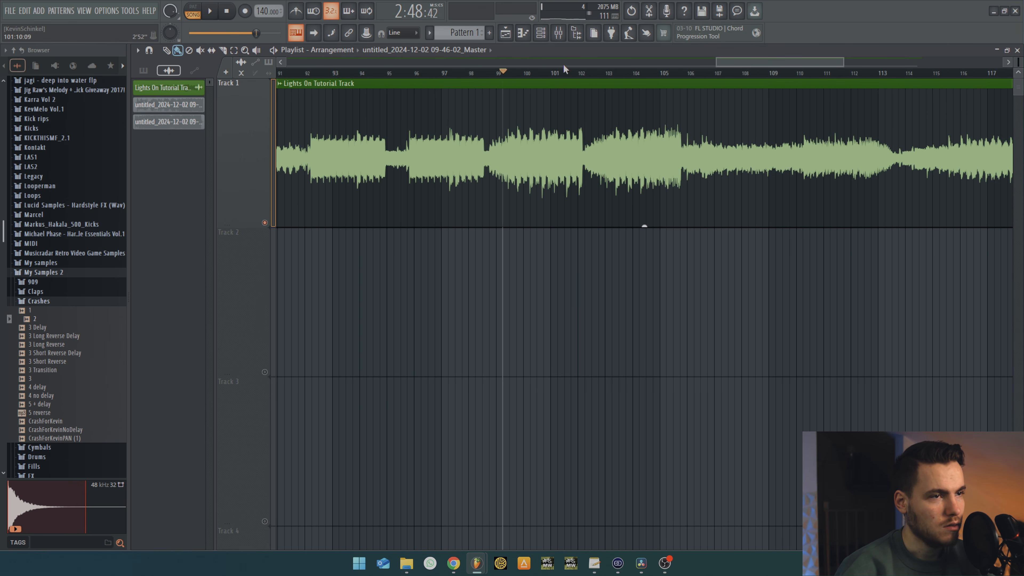
click(558, 33)
key(space)
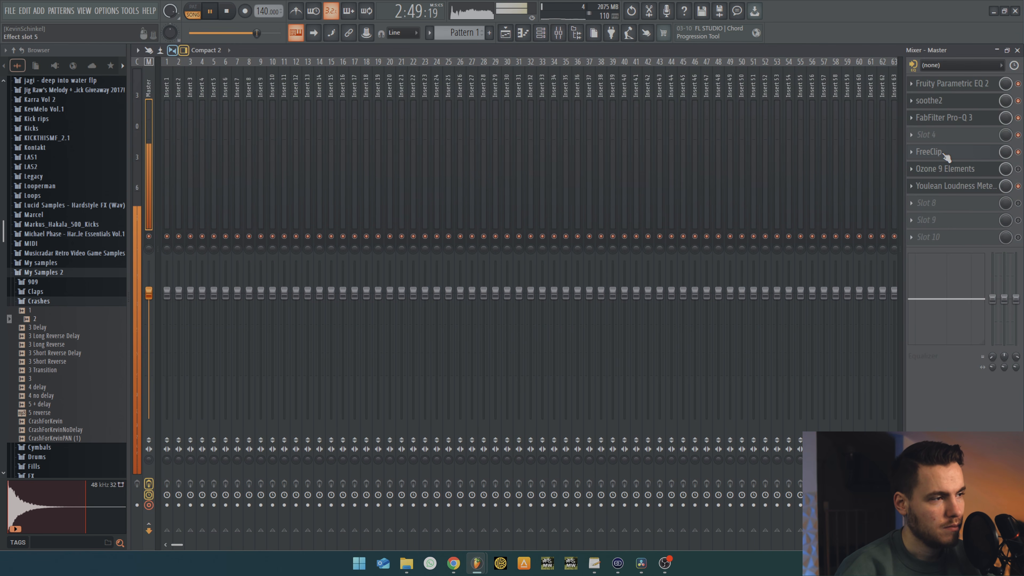
Audition FreeClip on the master during playback and set its clip ceiling to about -4.5 dB
click(929, 152)
key(space)
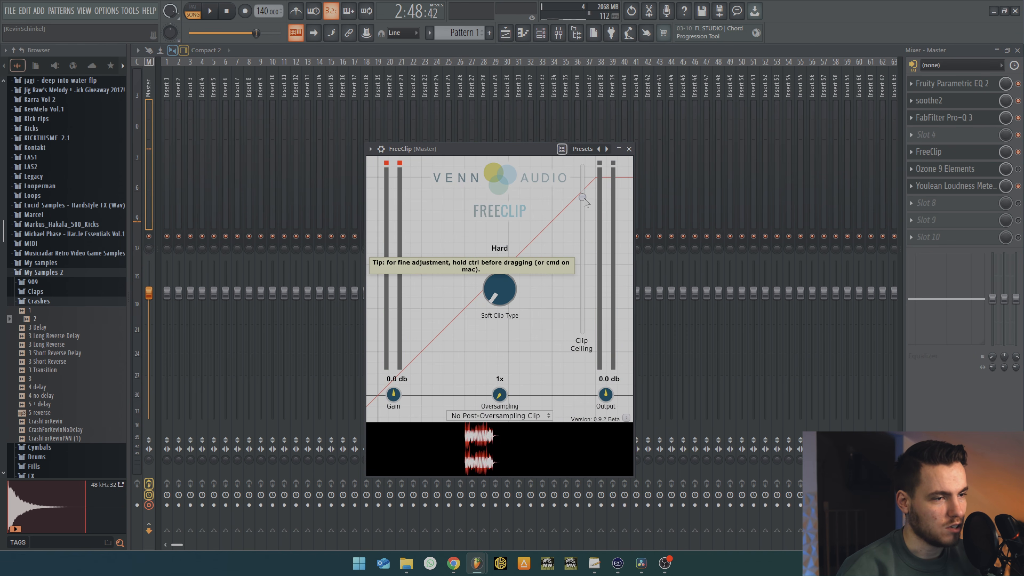
key(space)
drag(583, 198, 582, 183)
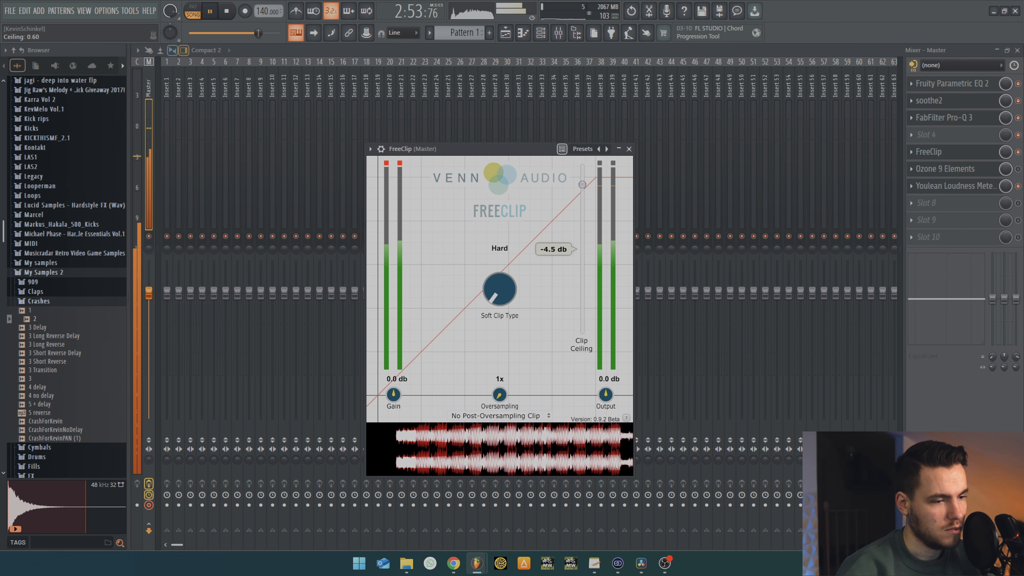
Compare the playing track with FreeClip bypassed and enabled, then raise its clip ceiling slightly and stop playback
click(1018, 152)
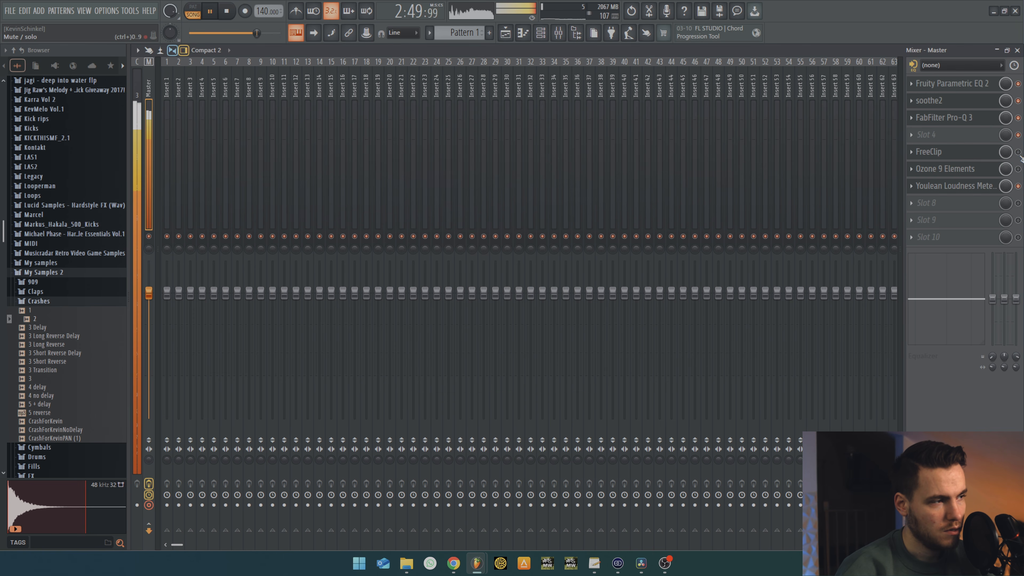
click(1018, 152)
click(939, 152)
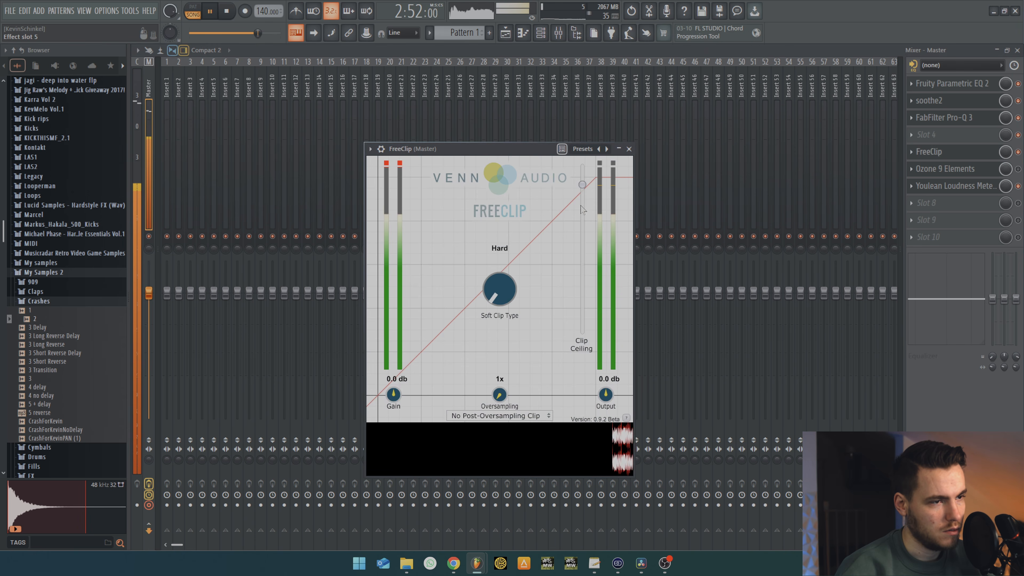
drag(583, 184, 582, 183)
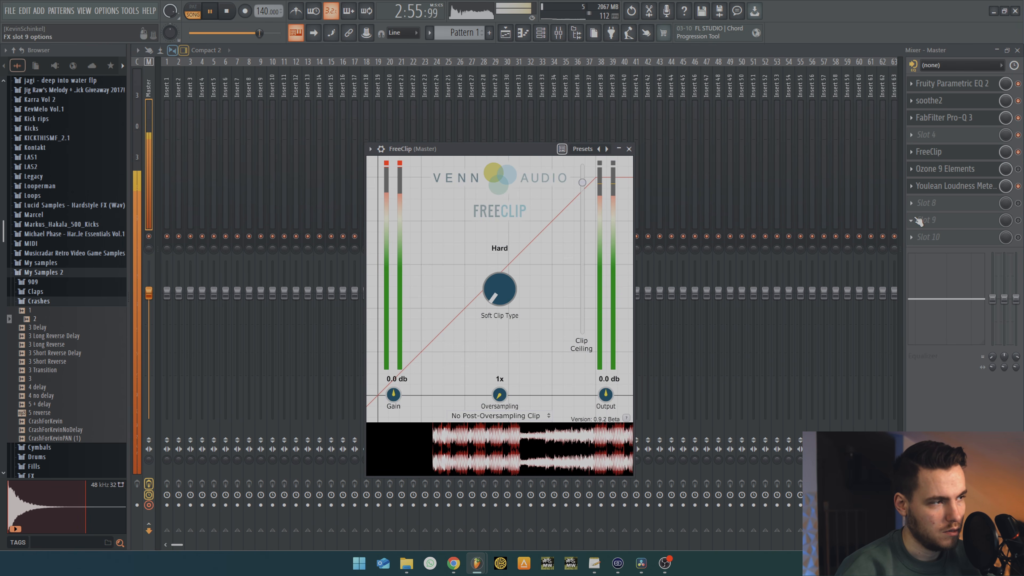
key(space)
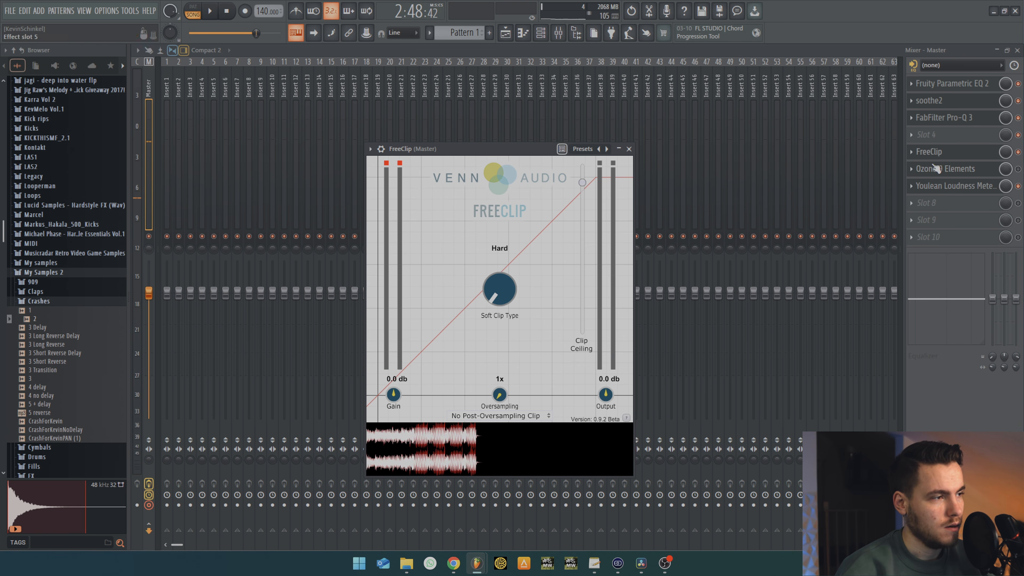
Enable Ozone 9 Elements on the master and set the Maximizer threshold to about -5.0 dB during playback
click(1018, 169)
click(974, 173)
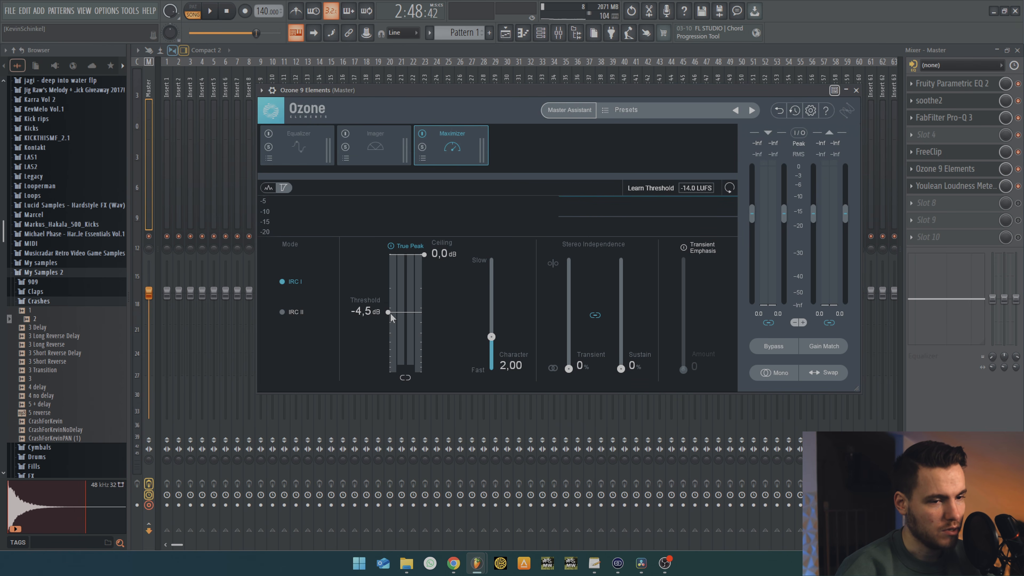
key(space)
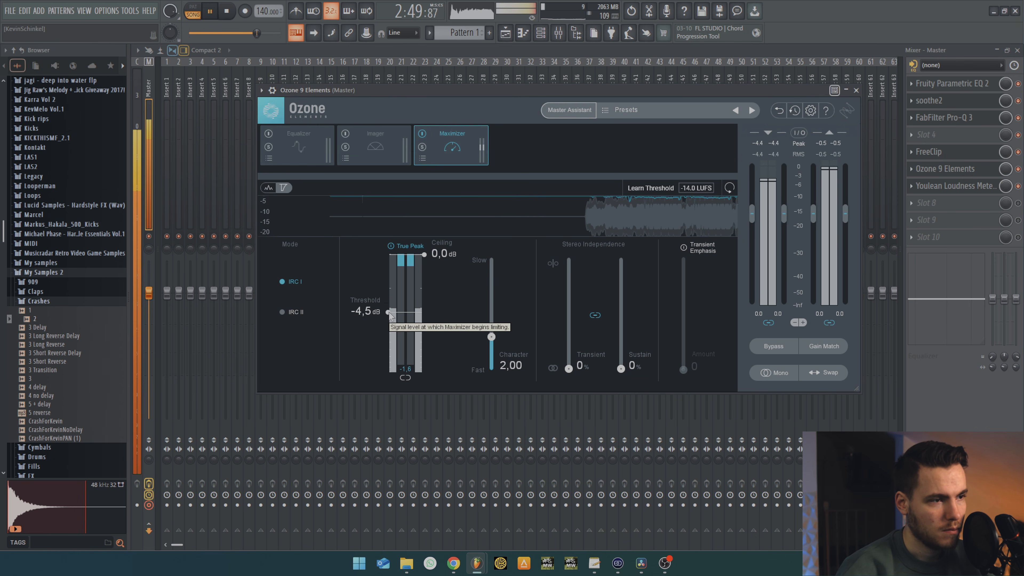
mouse_move(389, 313)
mouse_down()
mouse_move(394, 348)
mouse_move(389, 316)
mouse_up()
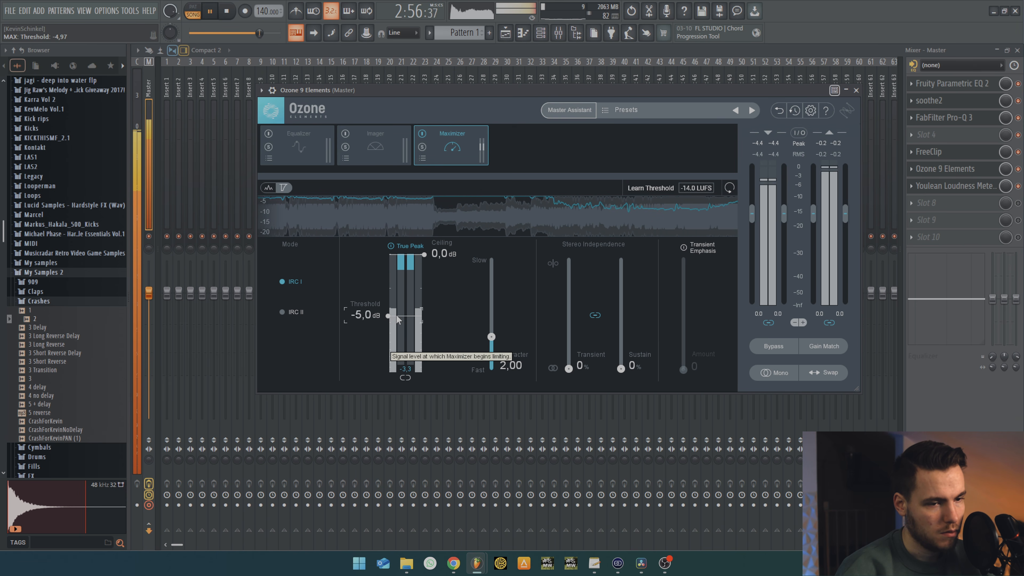
Play the track from about bar 121 and lower the Ozone Maximizer threshold to about -5.5 dB
click(512, 41)
click(801, 74)
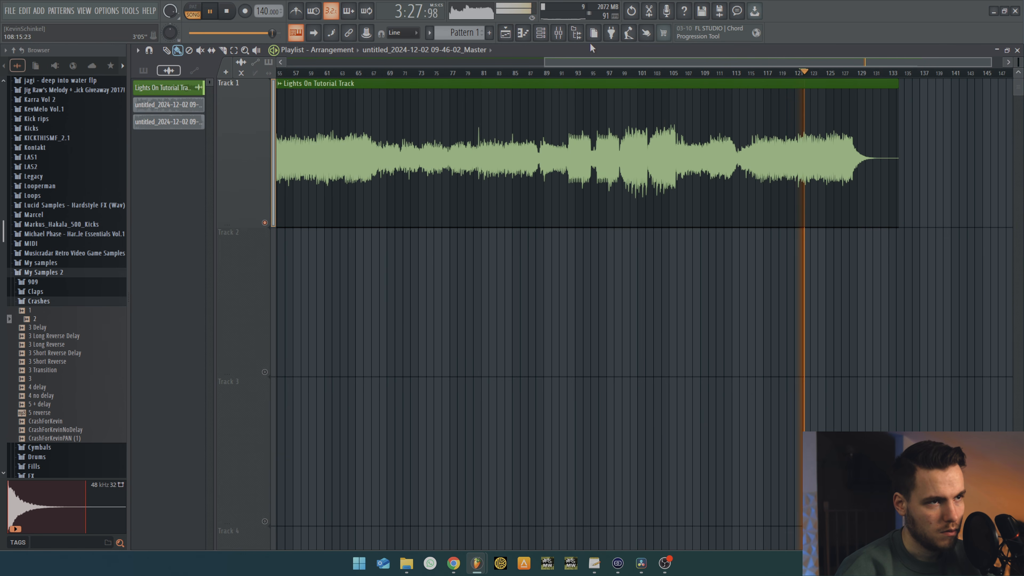
key(F9)
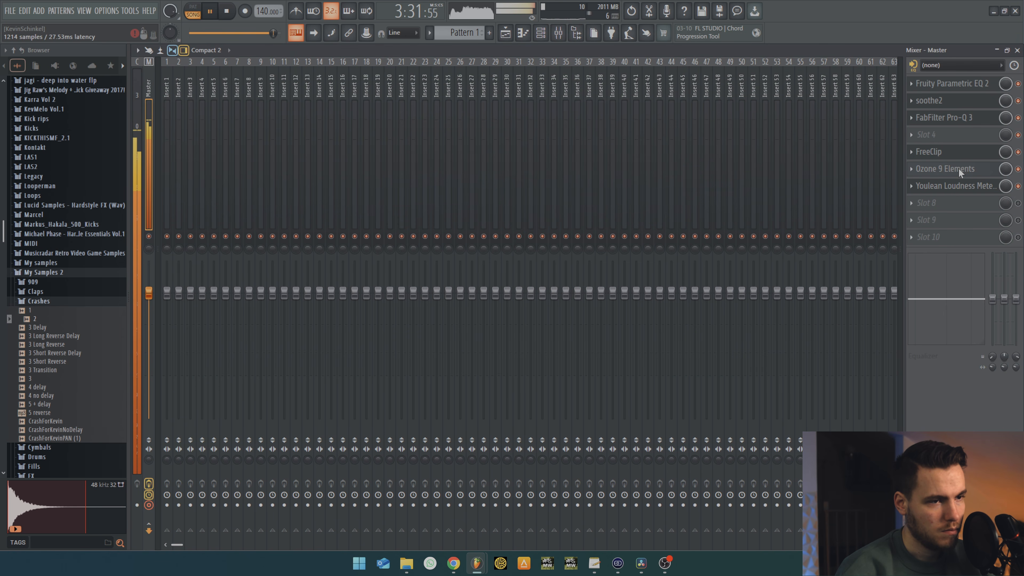
click(962, 169)
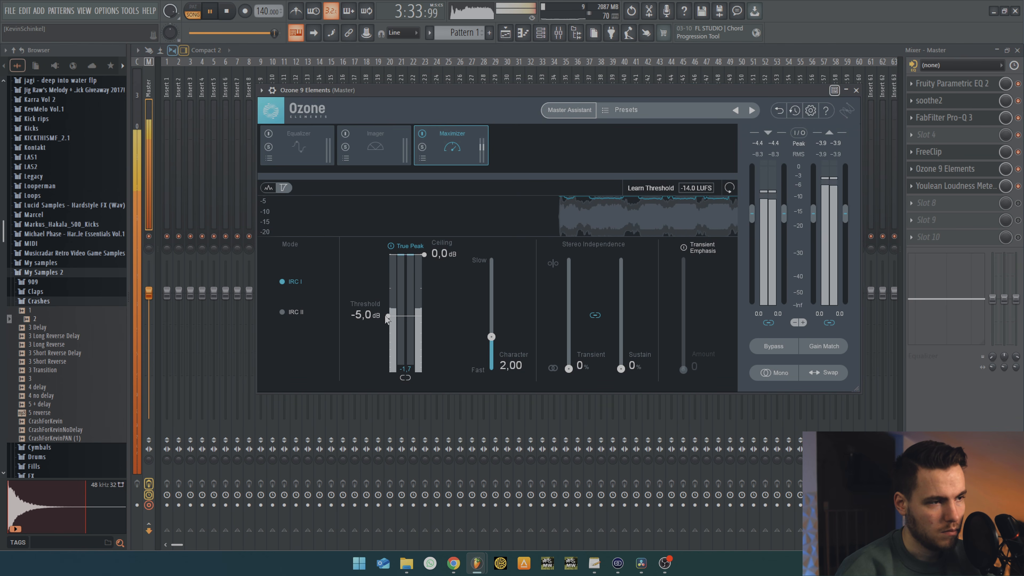
drag(389, 317, 390, 339)
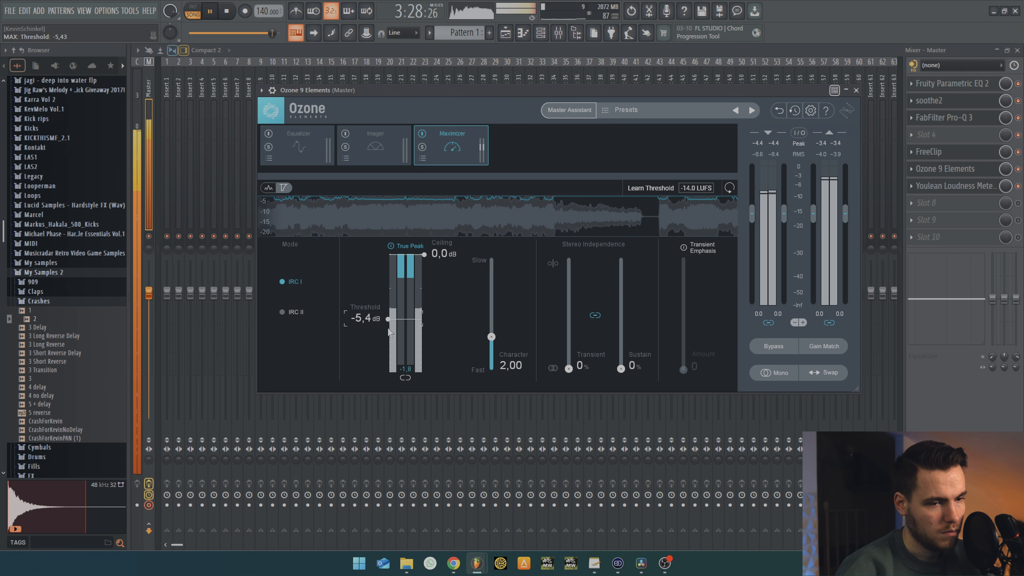
drag(392, 348, 394, 359)
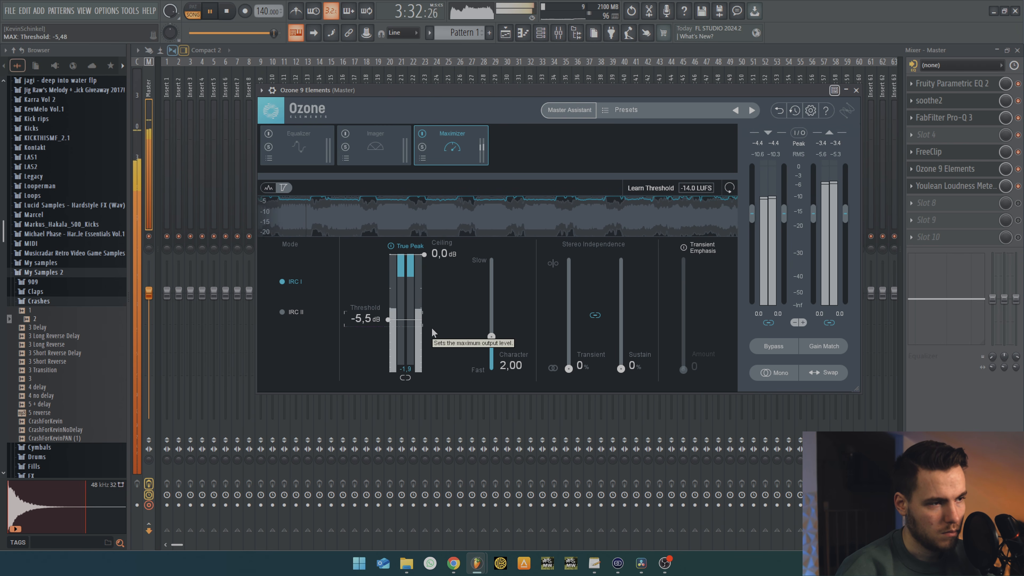
key(space)
Measure the loudness of the final section with Youlean Loudness Meter 2 on the master
click(506, 33)
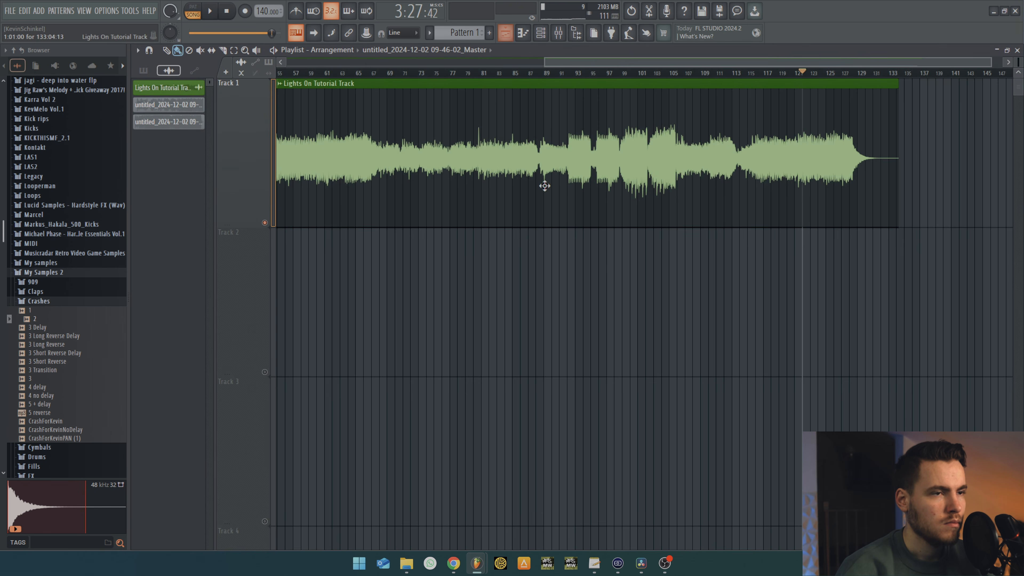
click(558, 32)
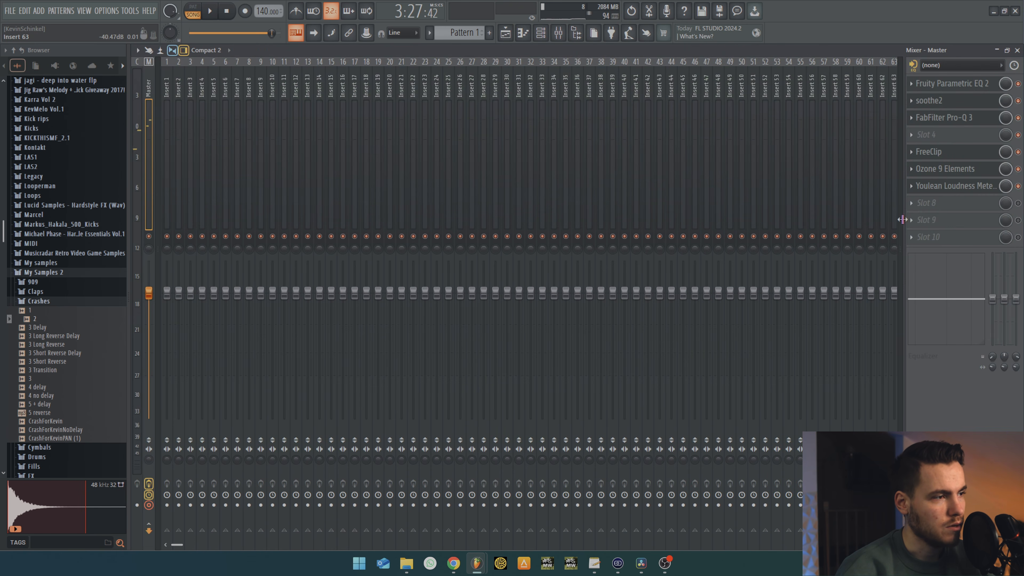
click(933, 181)
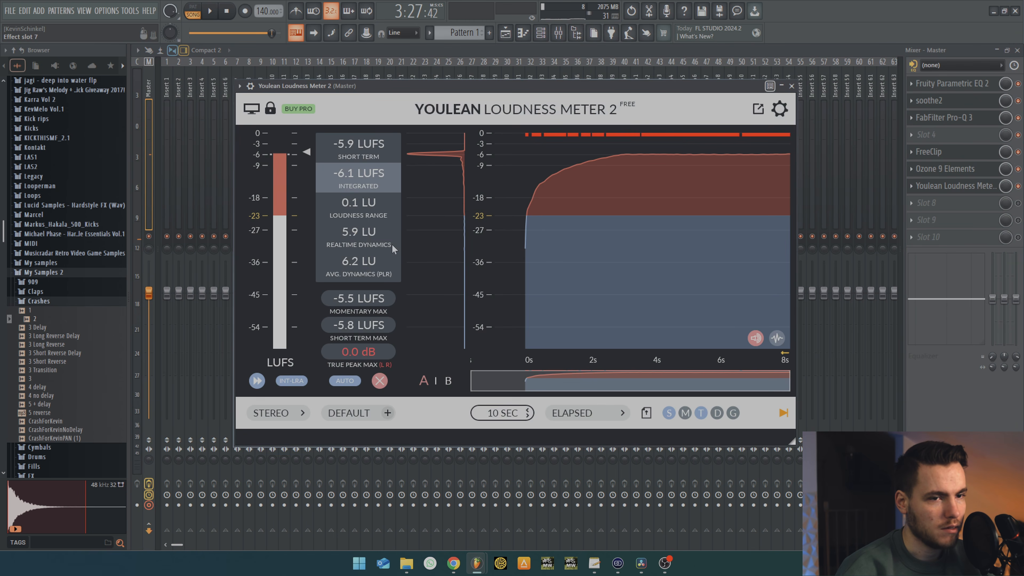
key(space)
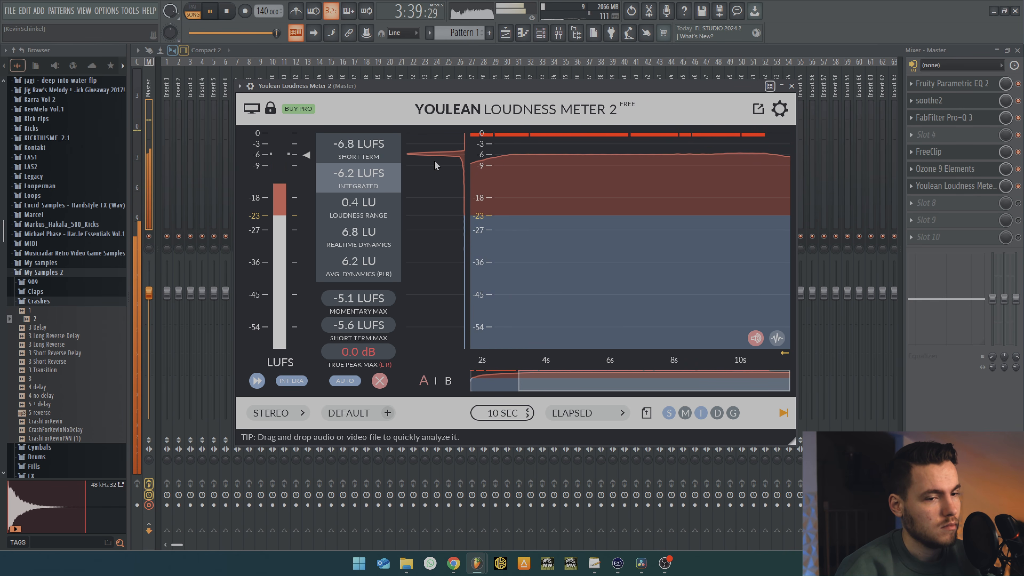
key(space)
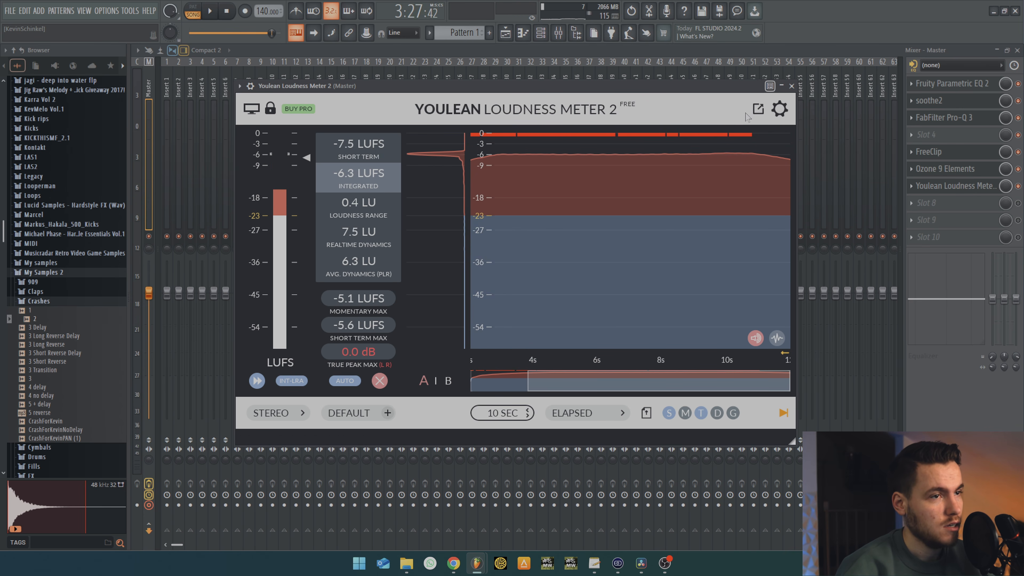
Return the playback position to the song's start and record everything, capturing the master output as an audio clip in the playlist
click(506, 33)
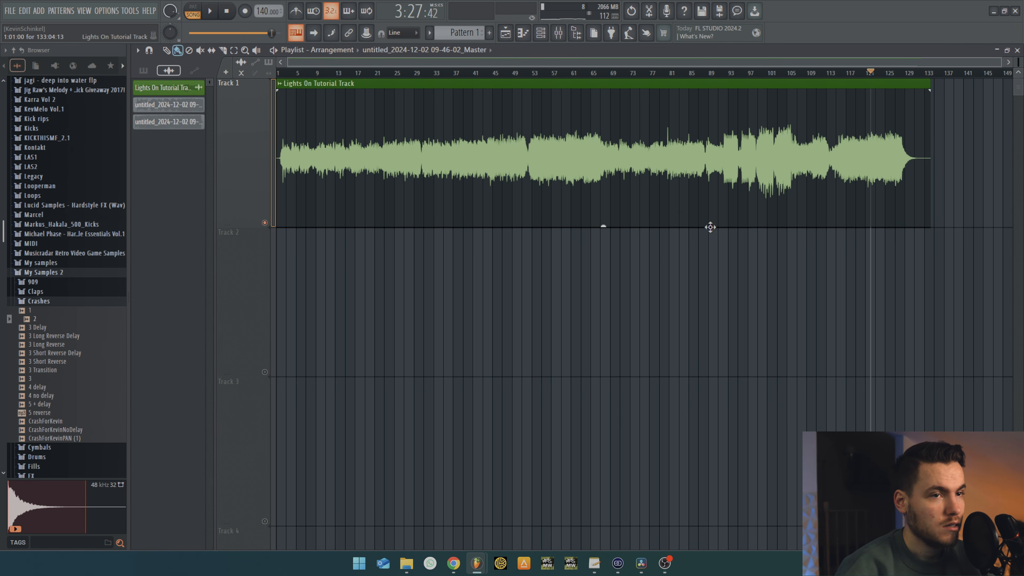
drag(366, 75, 242, 99)
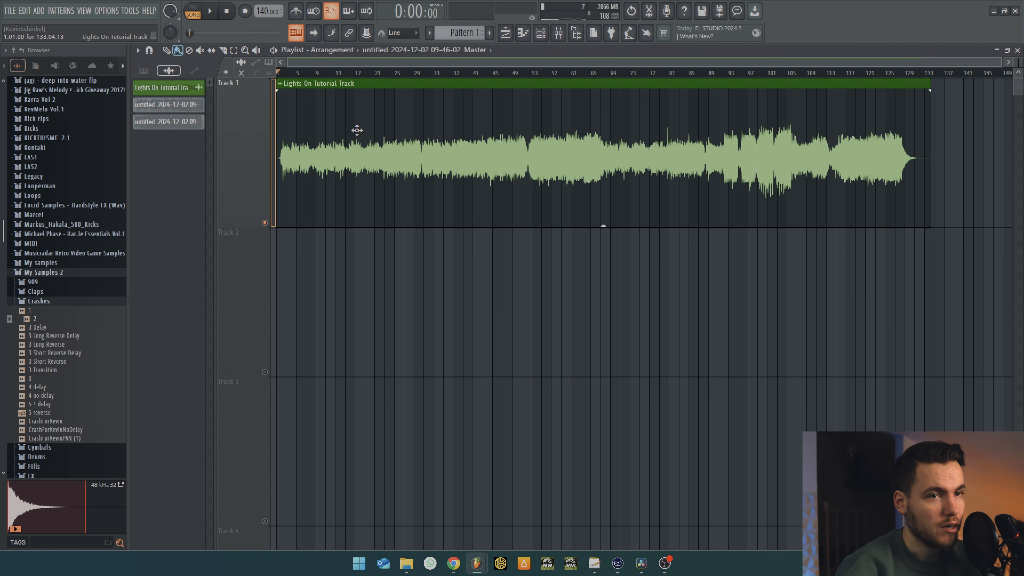
click(245, 11)
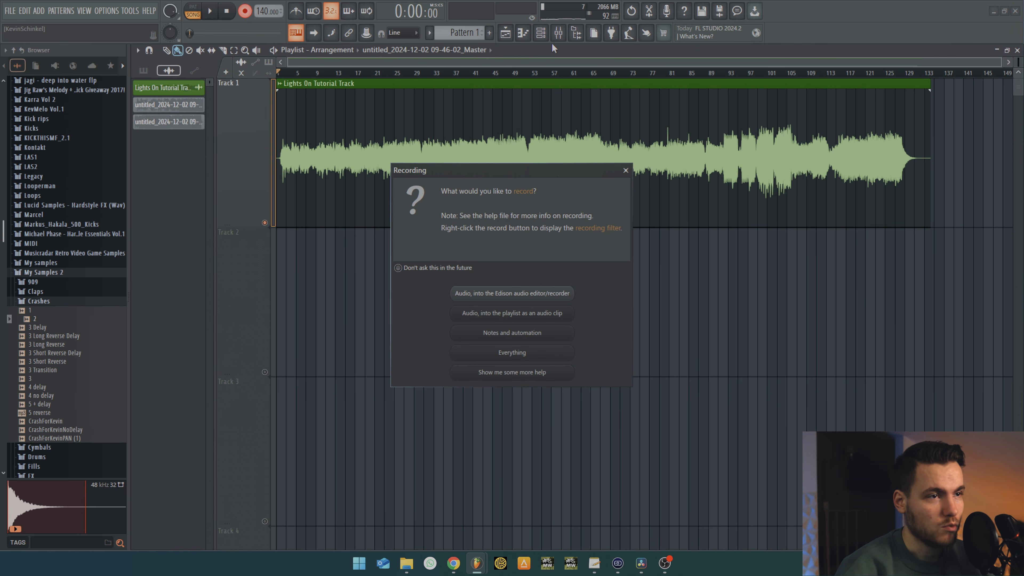
click(556, 354)
click(565, 34)
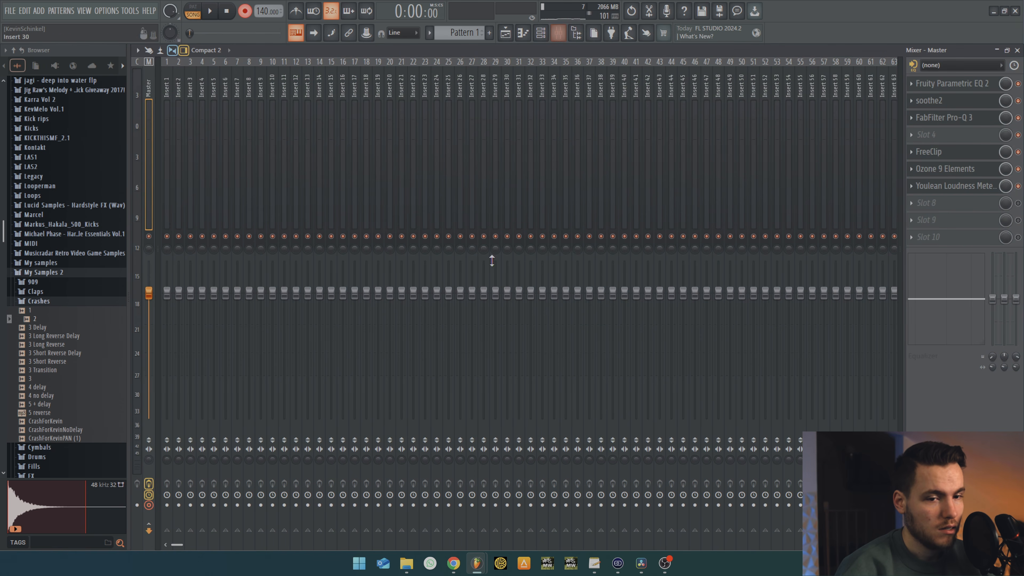
click(505, 35)
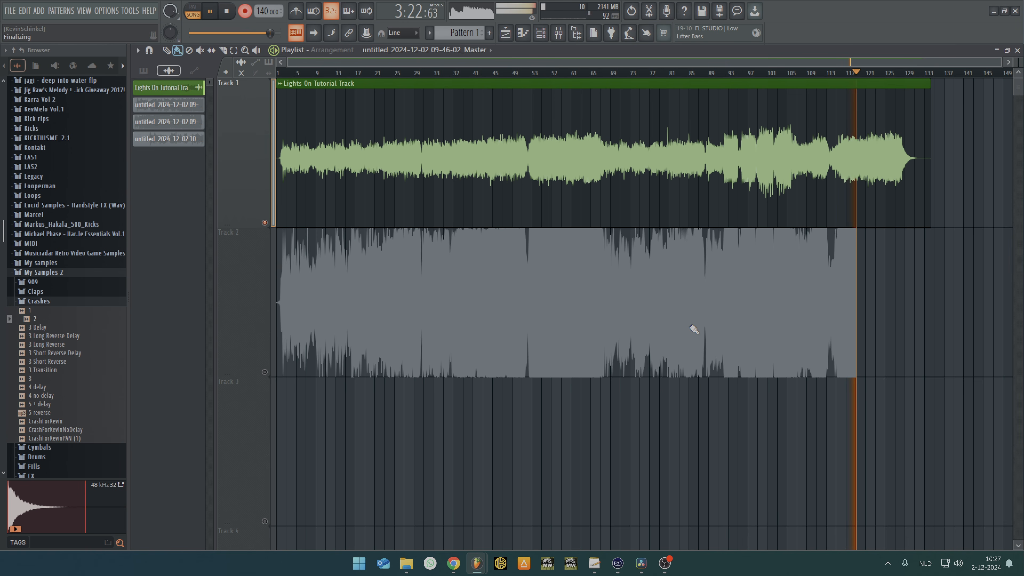
key(alt+Tab)
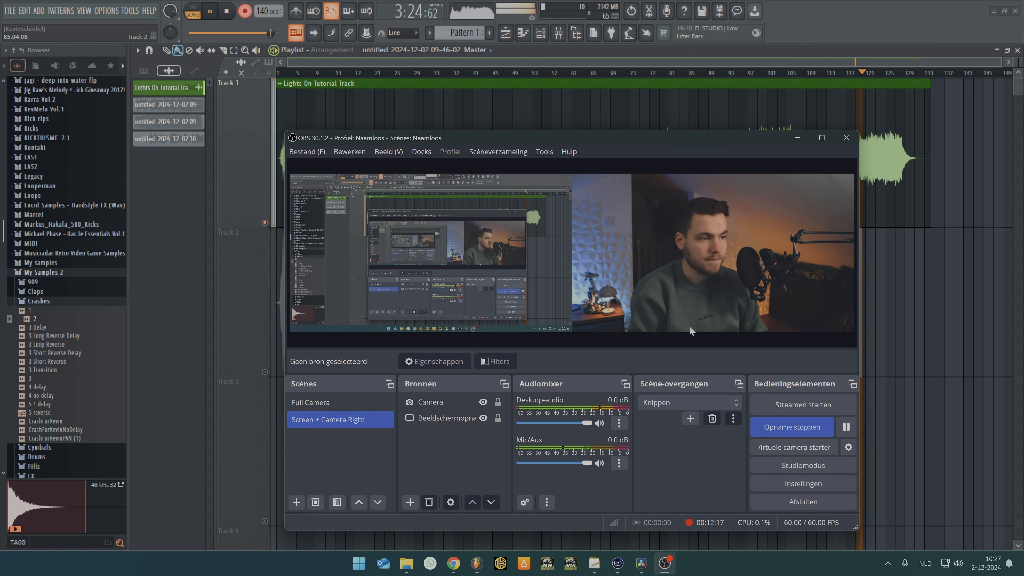
key(alt+Tab)
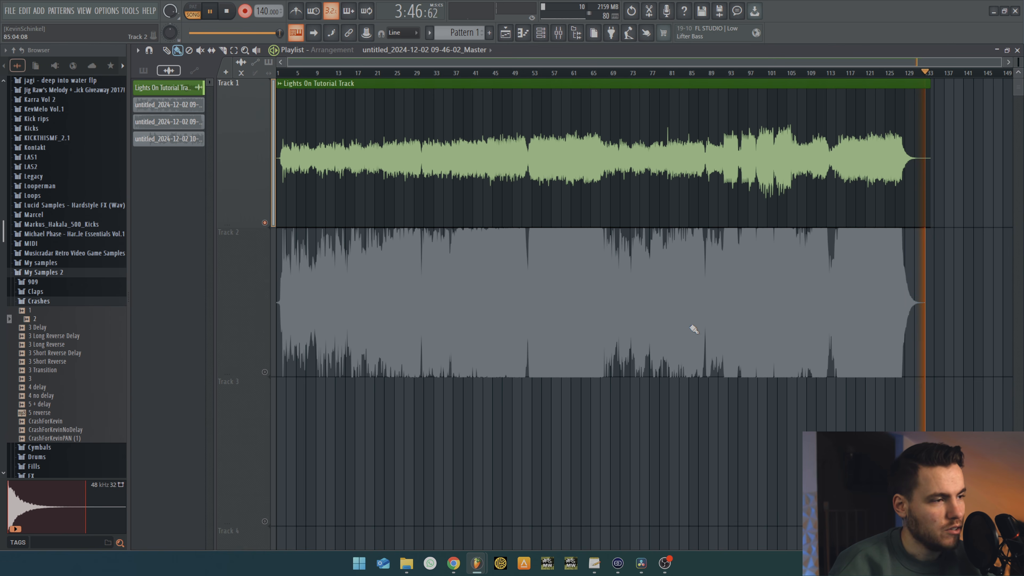
Stop the recording at the end of the song and solo Track 2 with the recorded master
key(space)
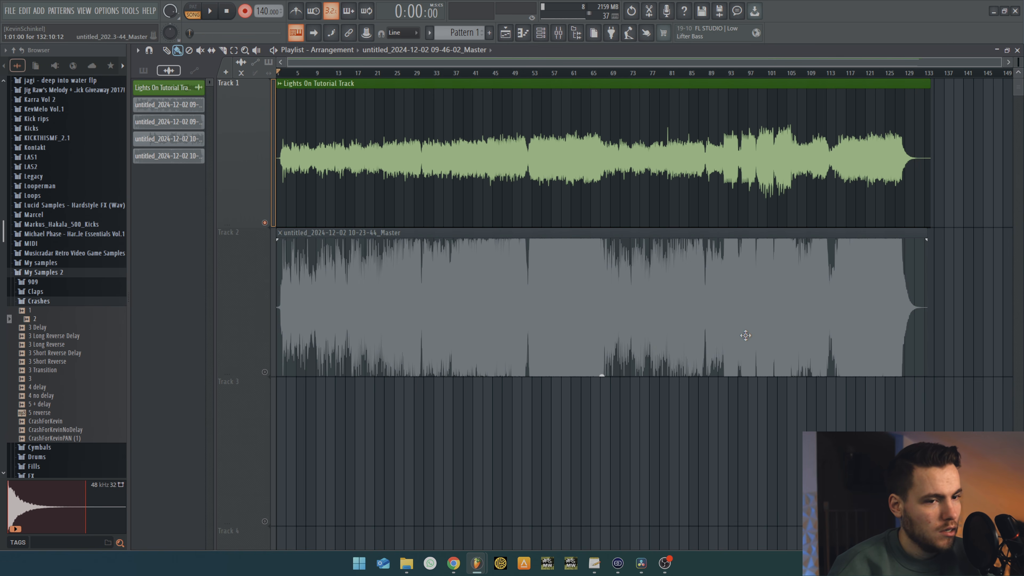
right_click(265, 373)
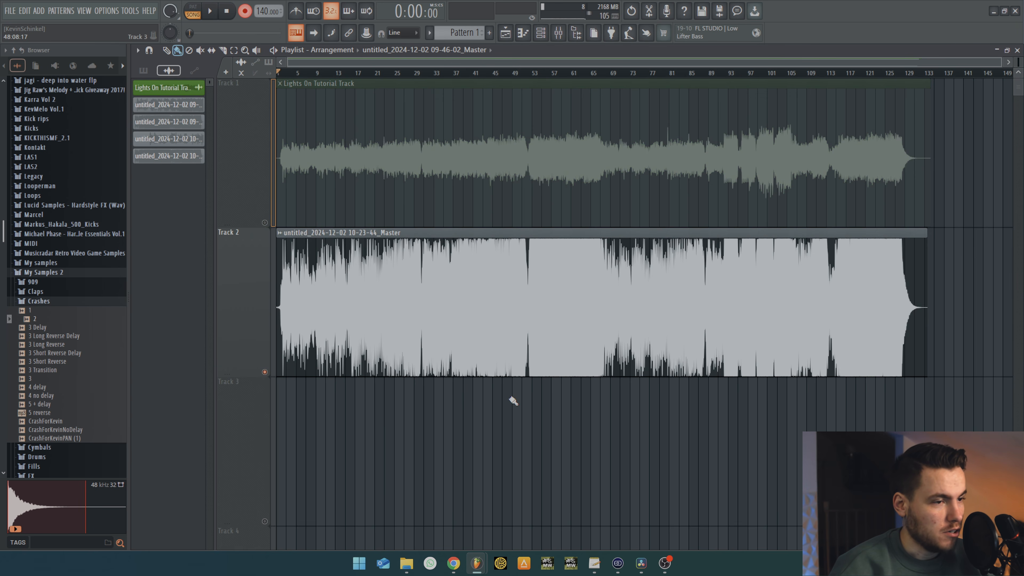